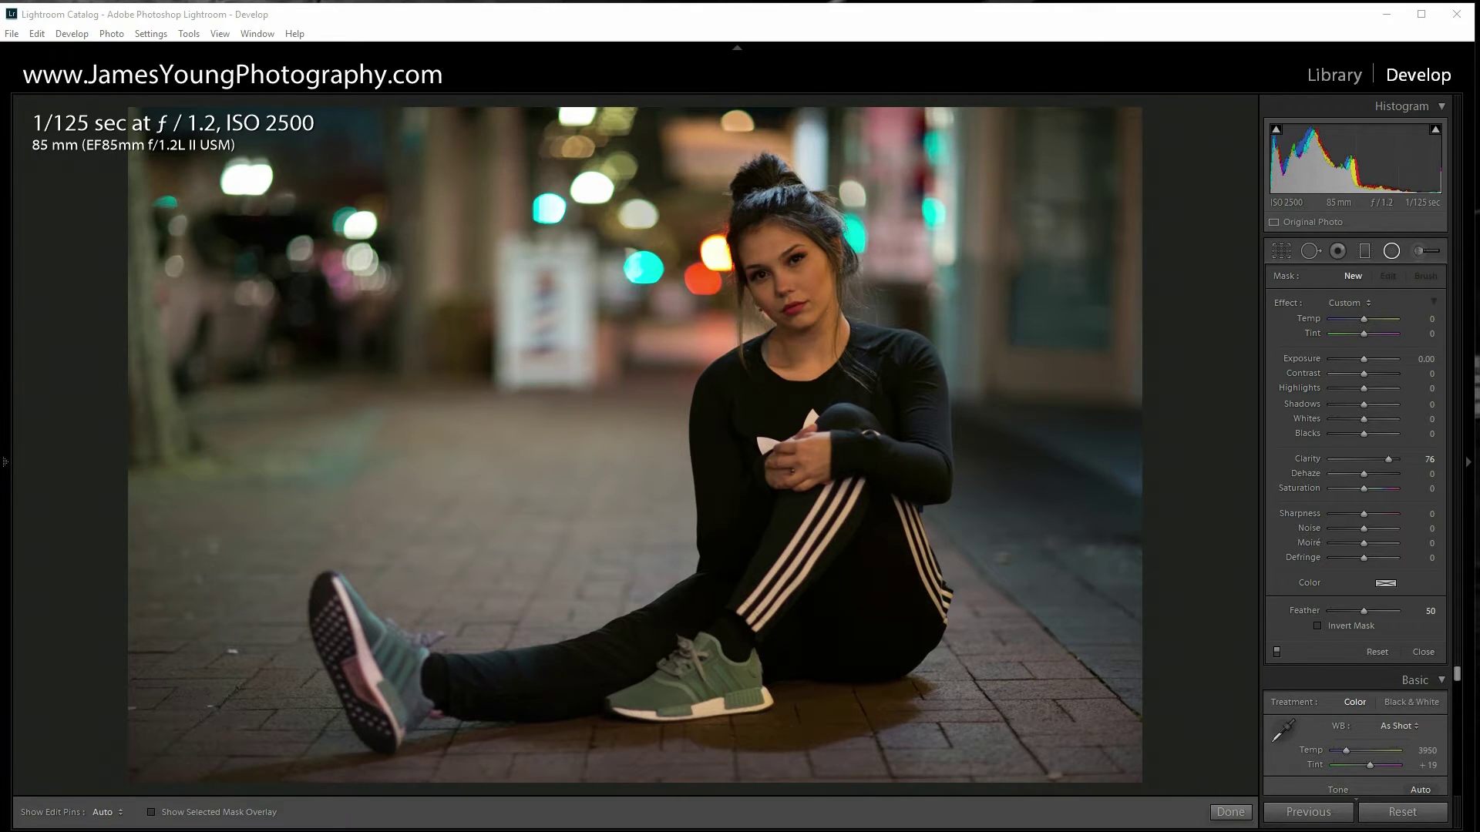
Close the radial filter settings and check the photo's crop frame at the original aspect.
click(837, 19)
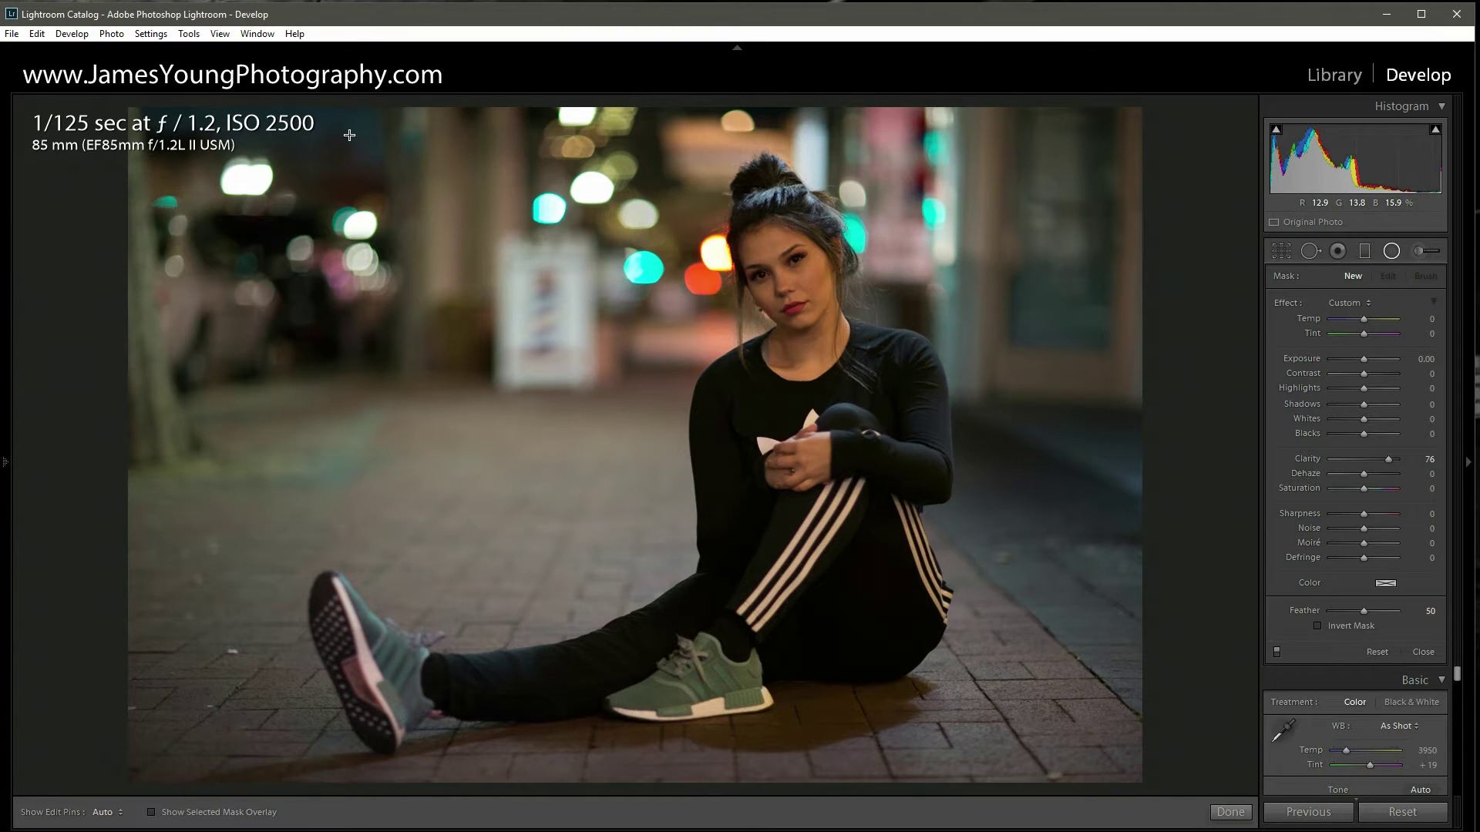
click(1385, 253)
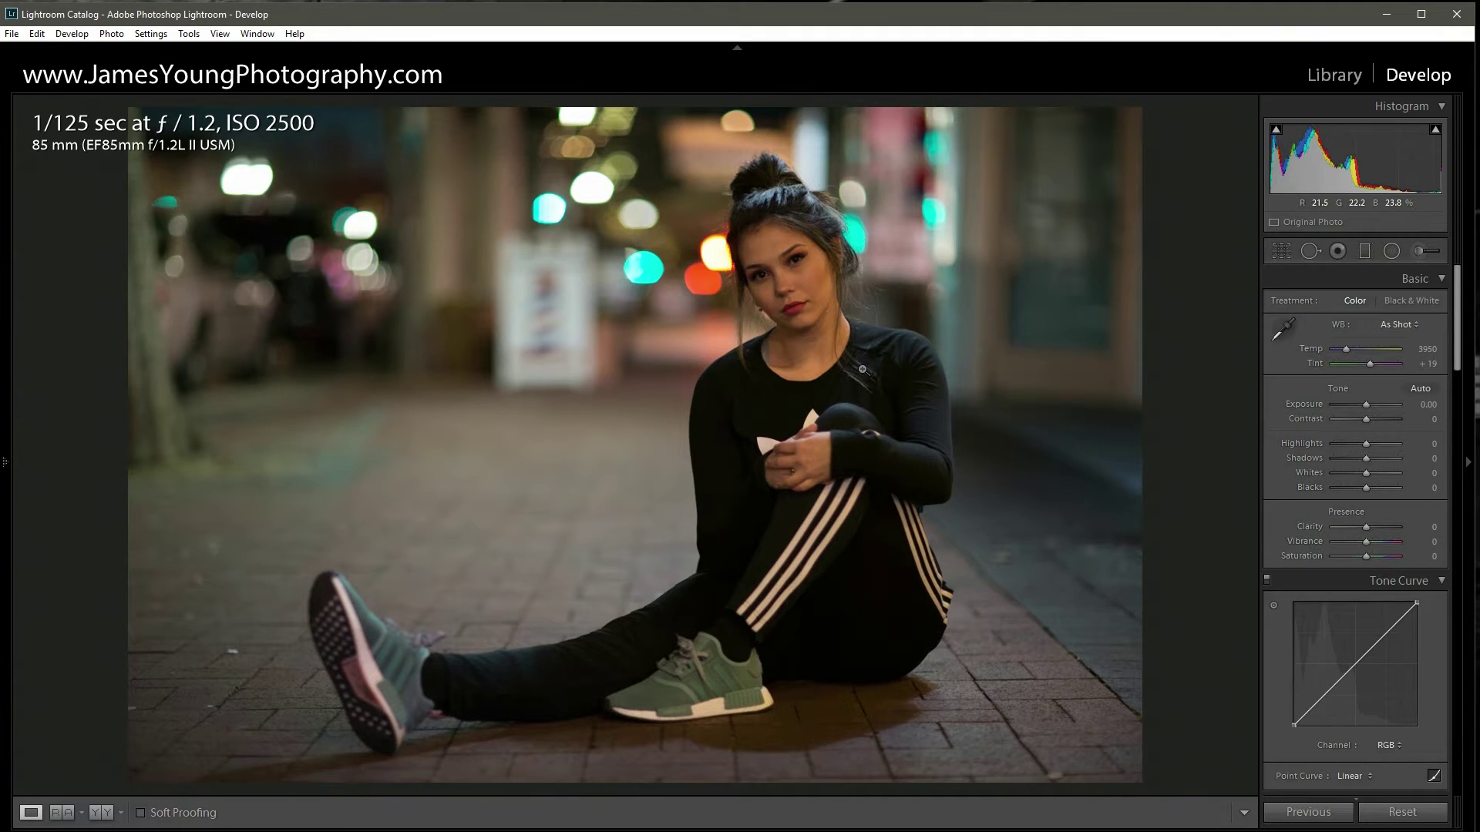
click(1280, 252)
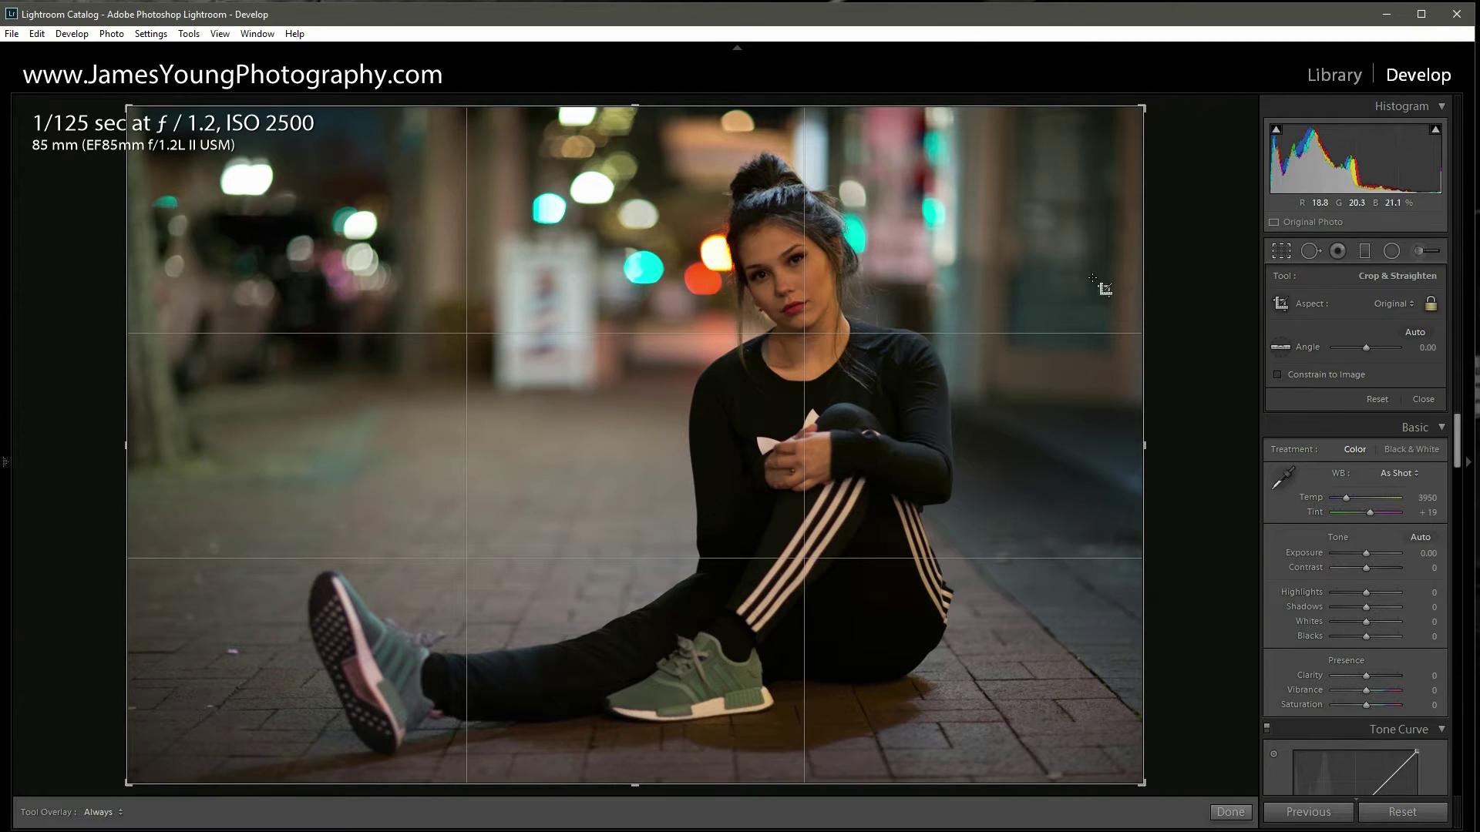
key(Return)
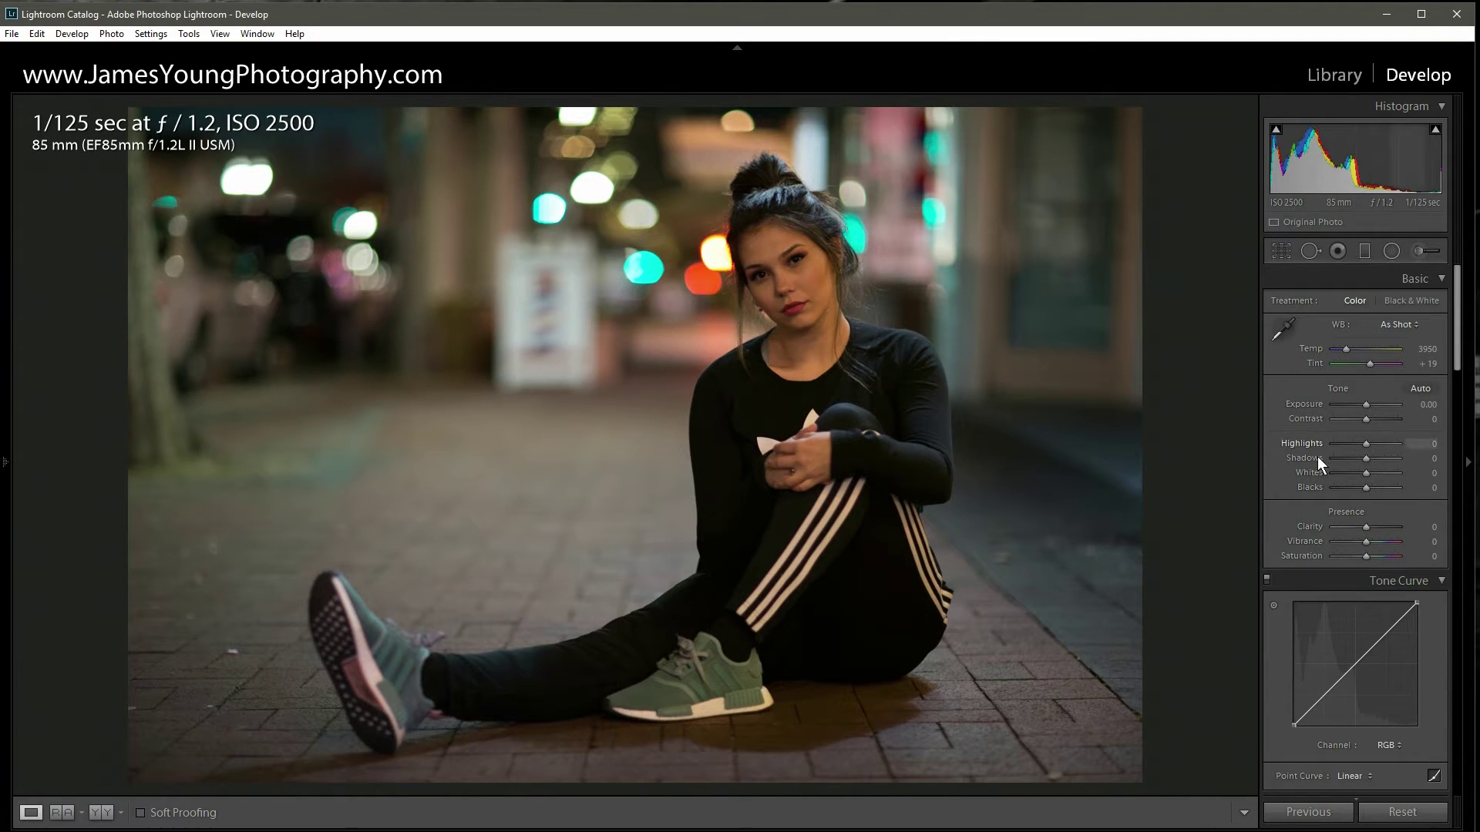
Set the point curve to Medium Contrast and raise the exposure to +0.60.
click(1364, 777)
click(1368, 814)
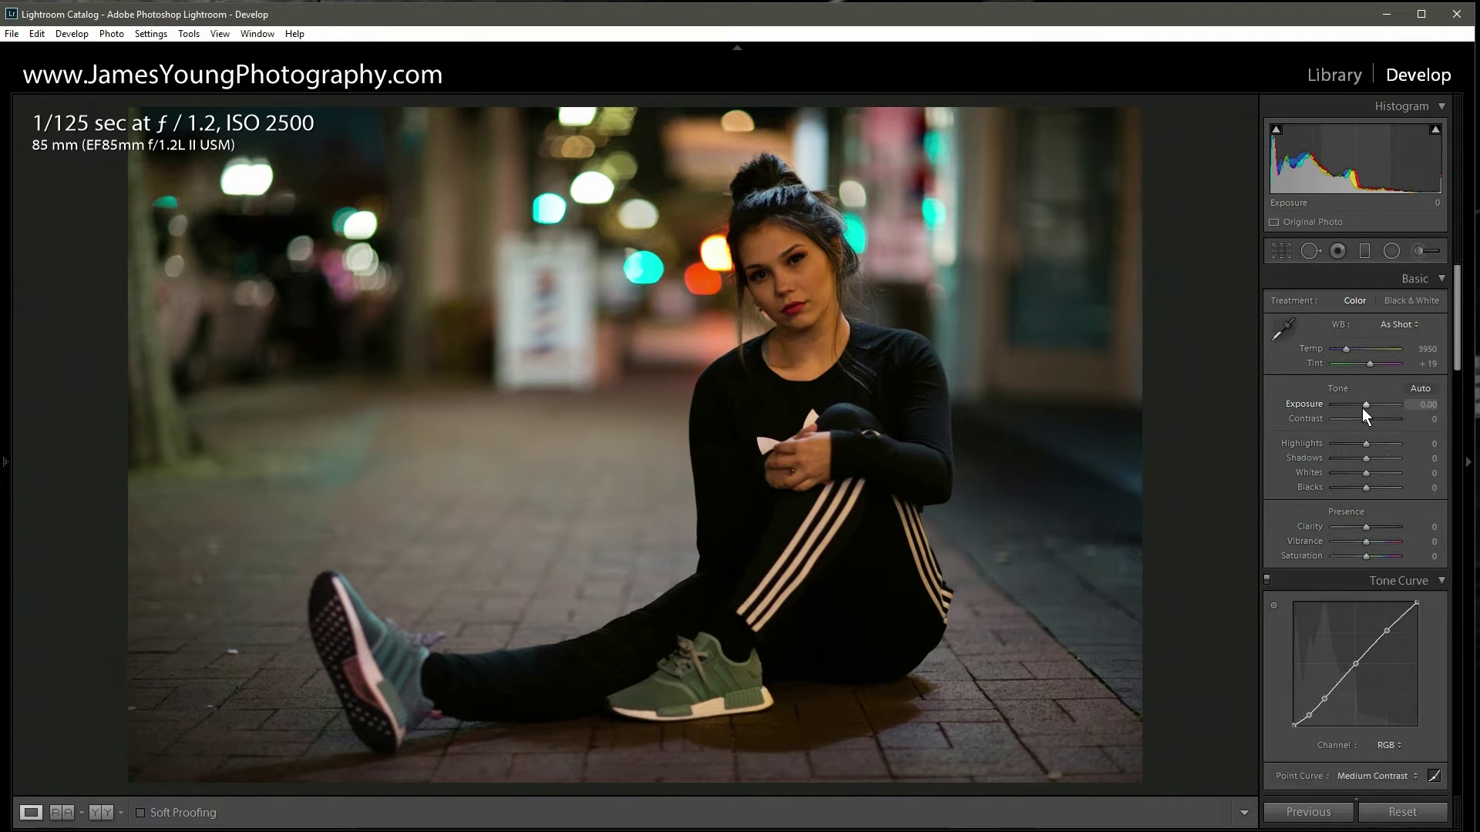
scroll(1365, 405, up, 3)
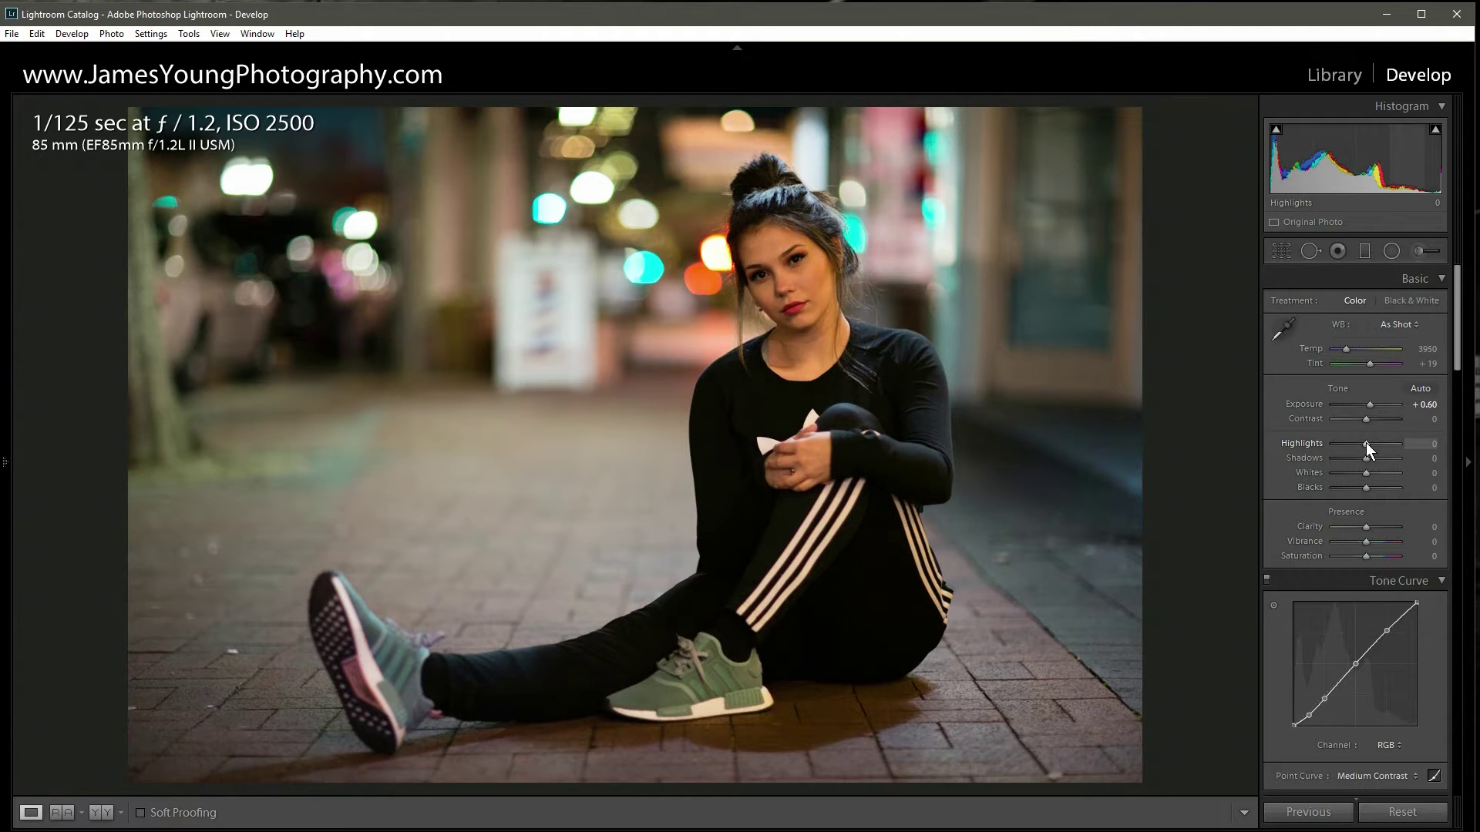
Brighten the photo's tones by setting highlights to +65 and shadows to +40.
drag(1364, 446, 1383, 445)
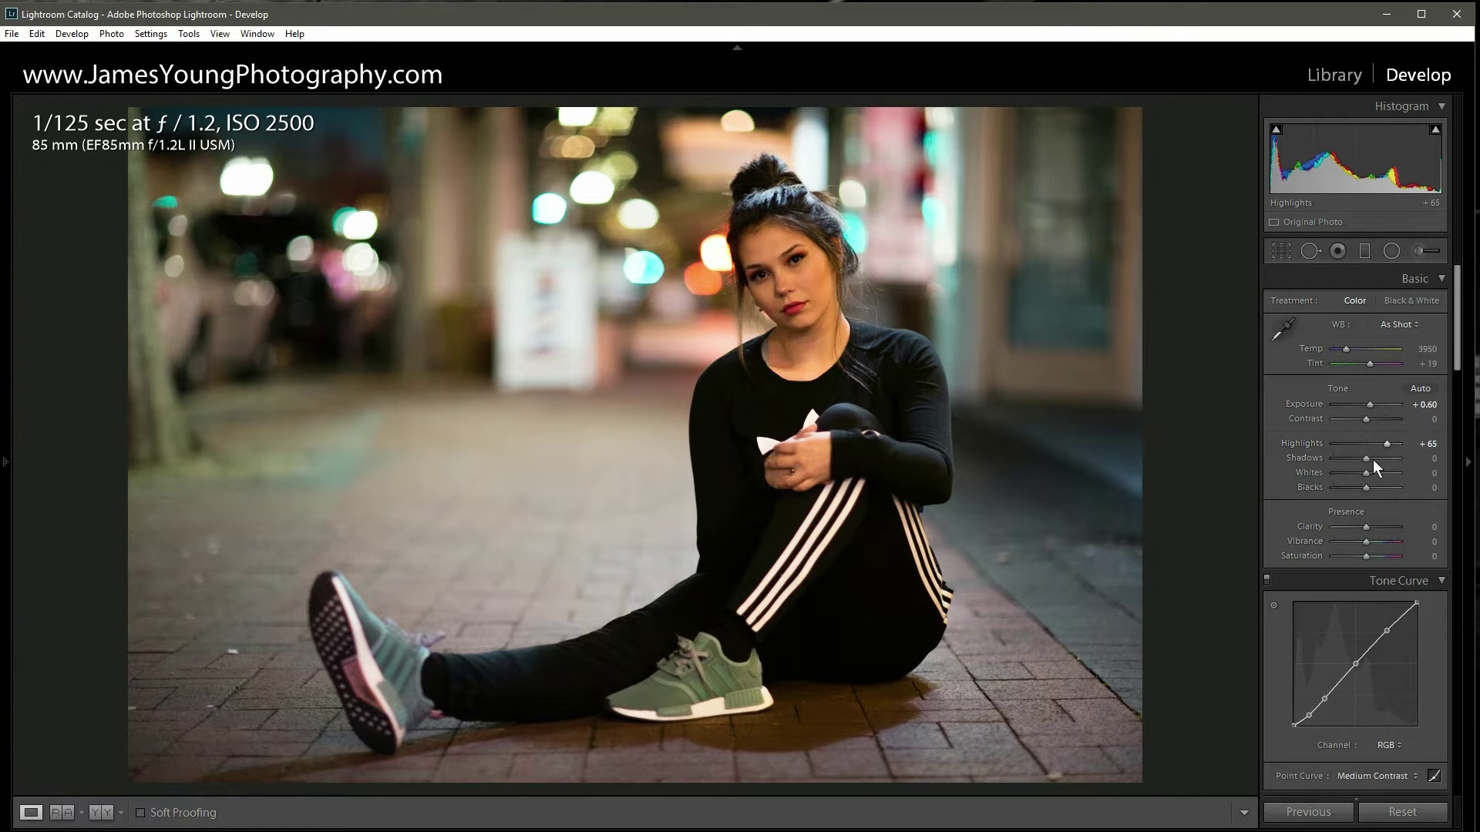
key(Up)
key(Up)
key(Up)
key(Up)
key(Up)
key(Up)
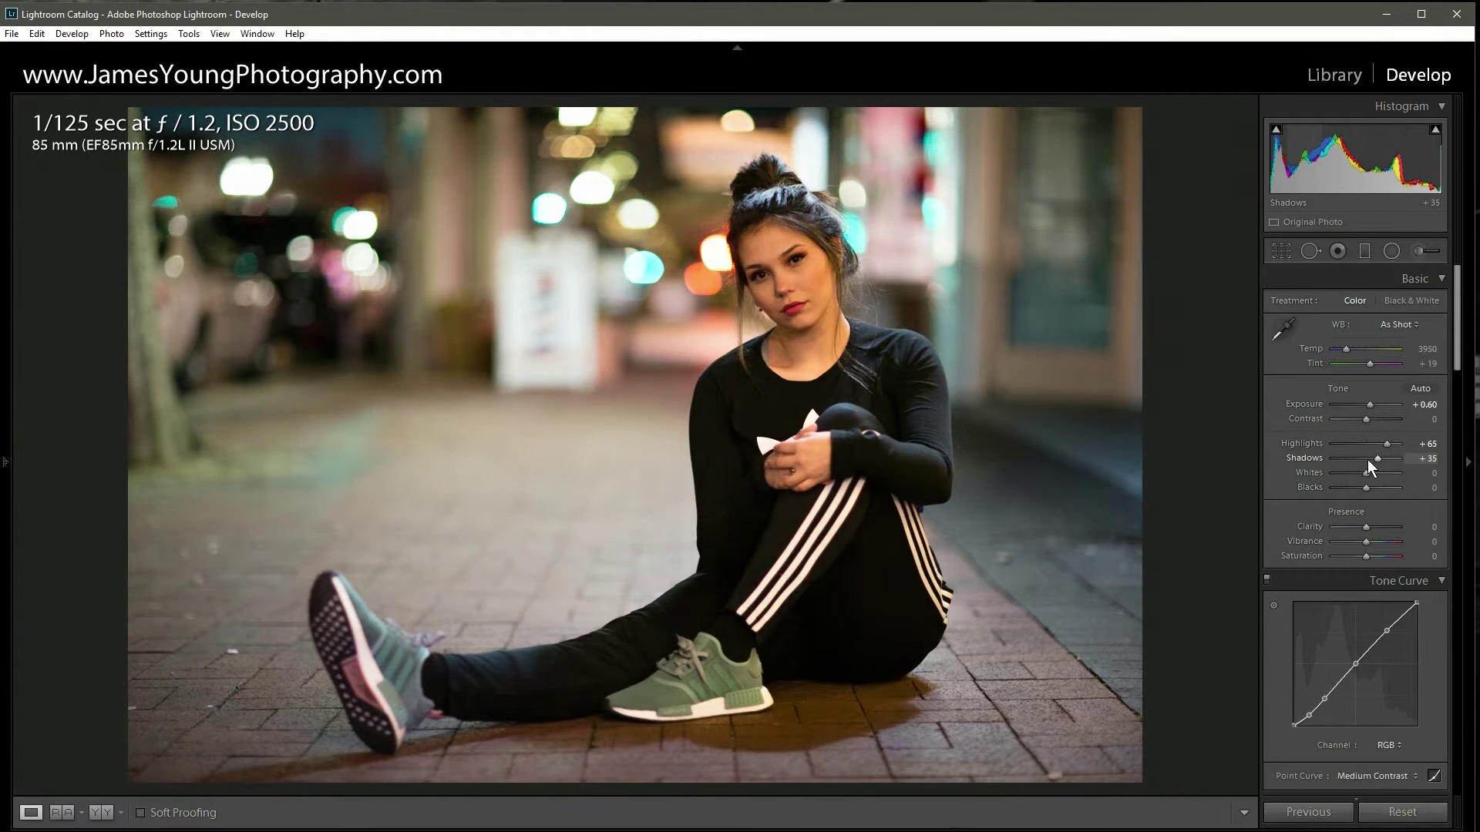
key(Up)
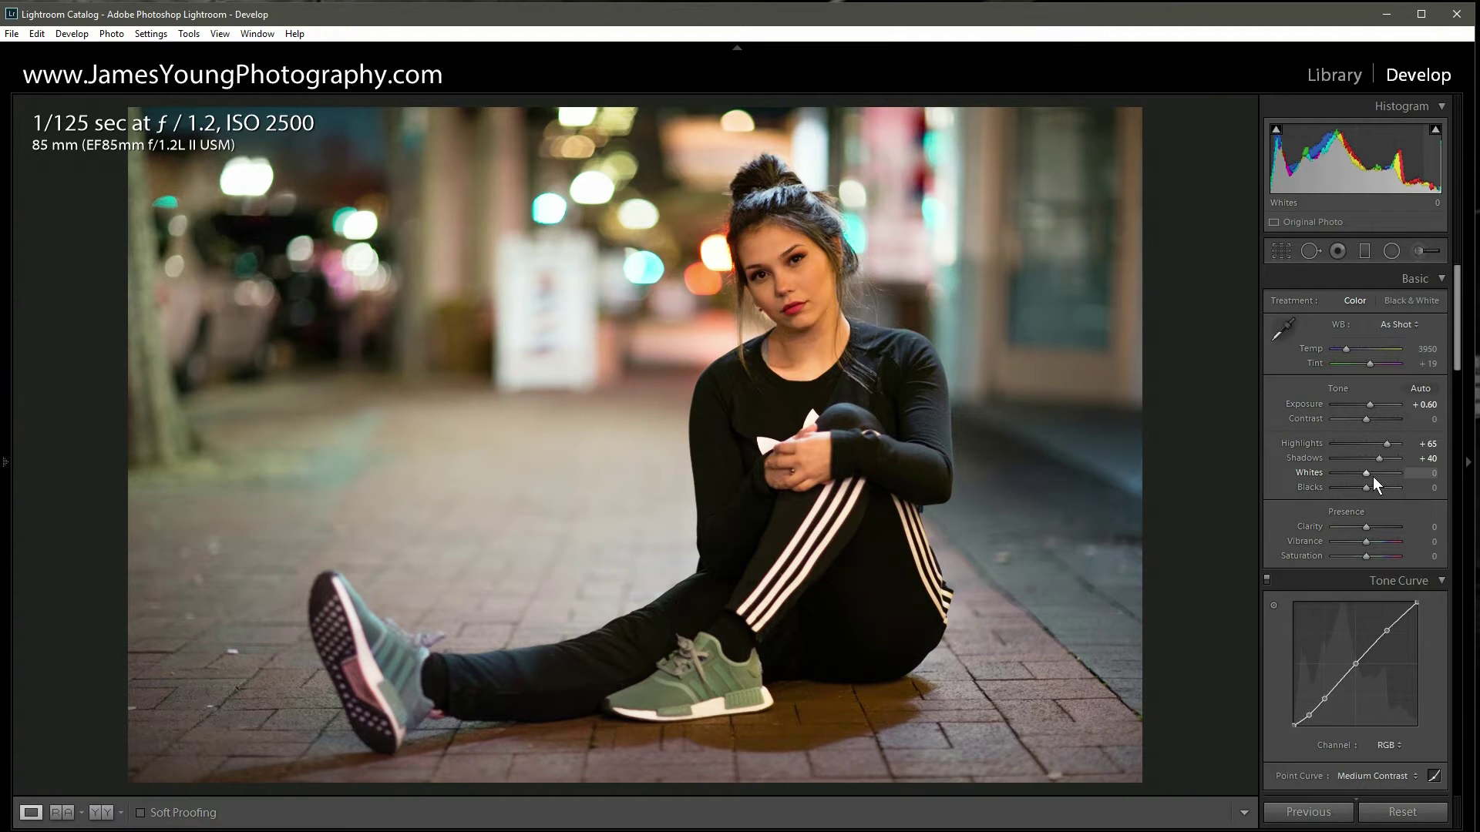
Set the whites to +14 and the blacks to −12 while checking the clipping.
scroll(1367, 472, up, 3)
alt+click(1369, 473)
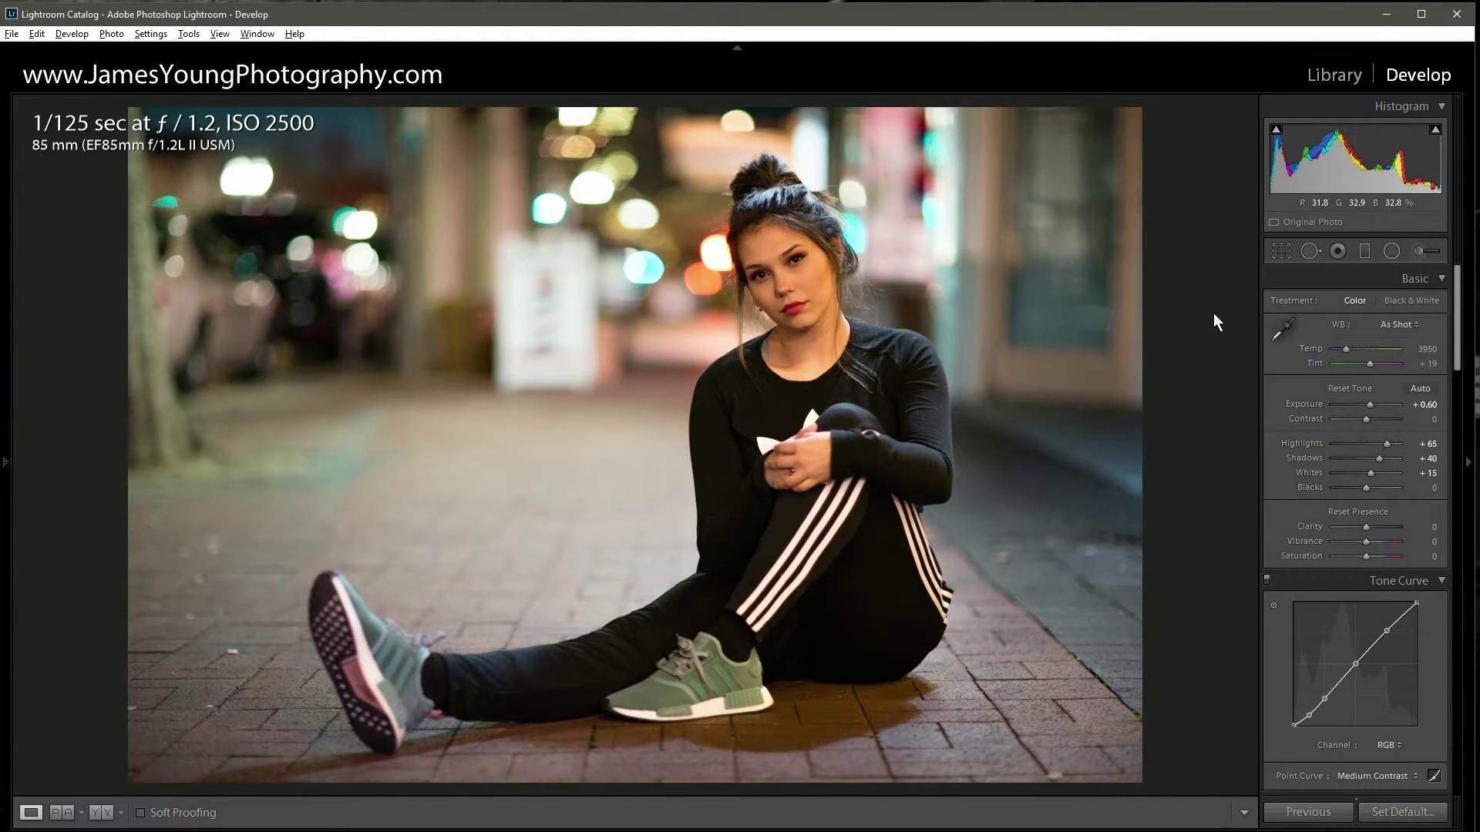
drag(1372, 471, 1371, 471)
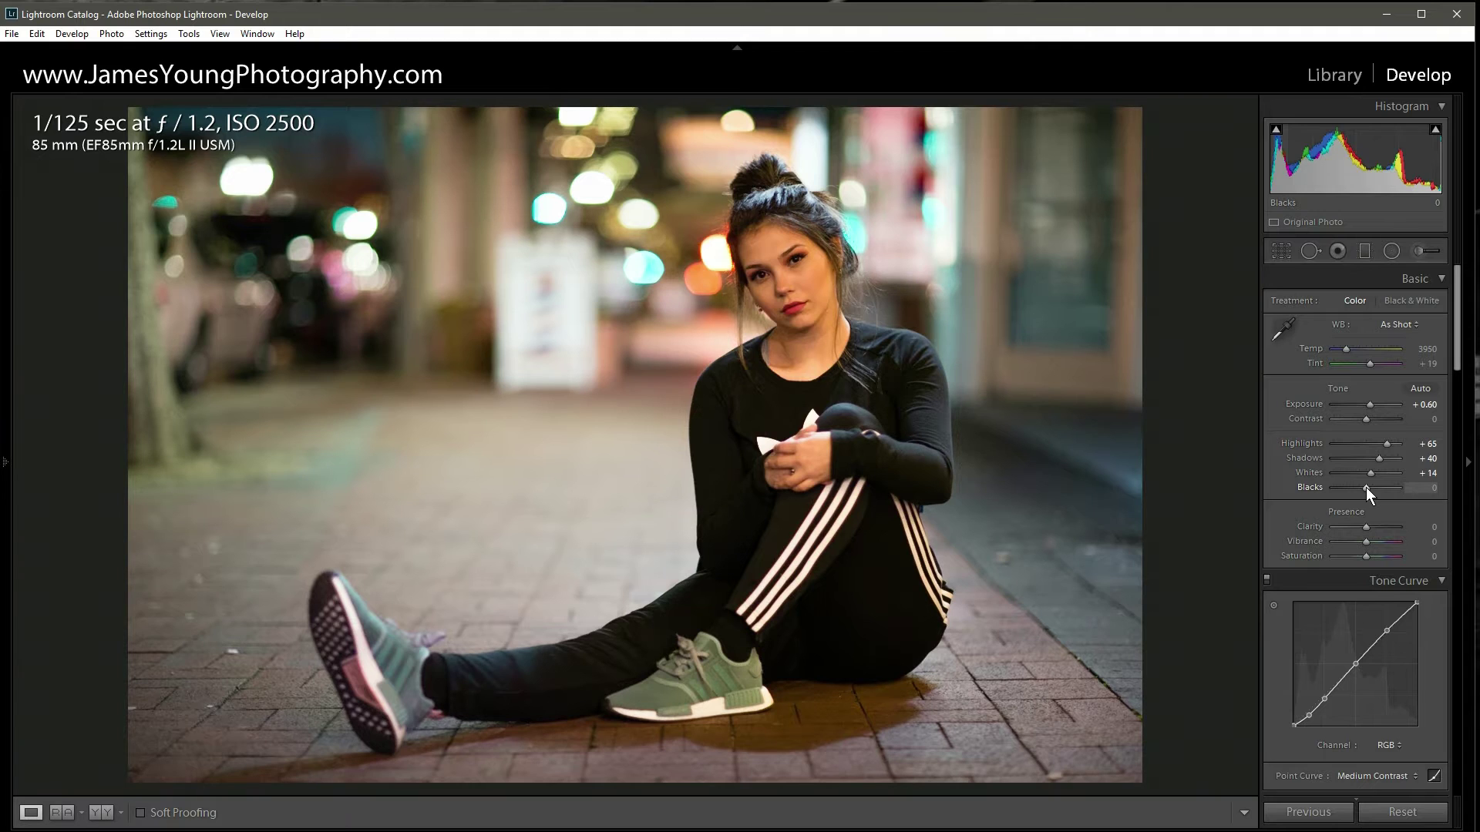
drag(1366, 487, 1362, 487)
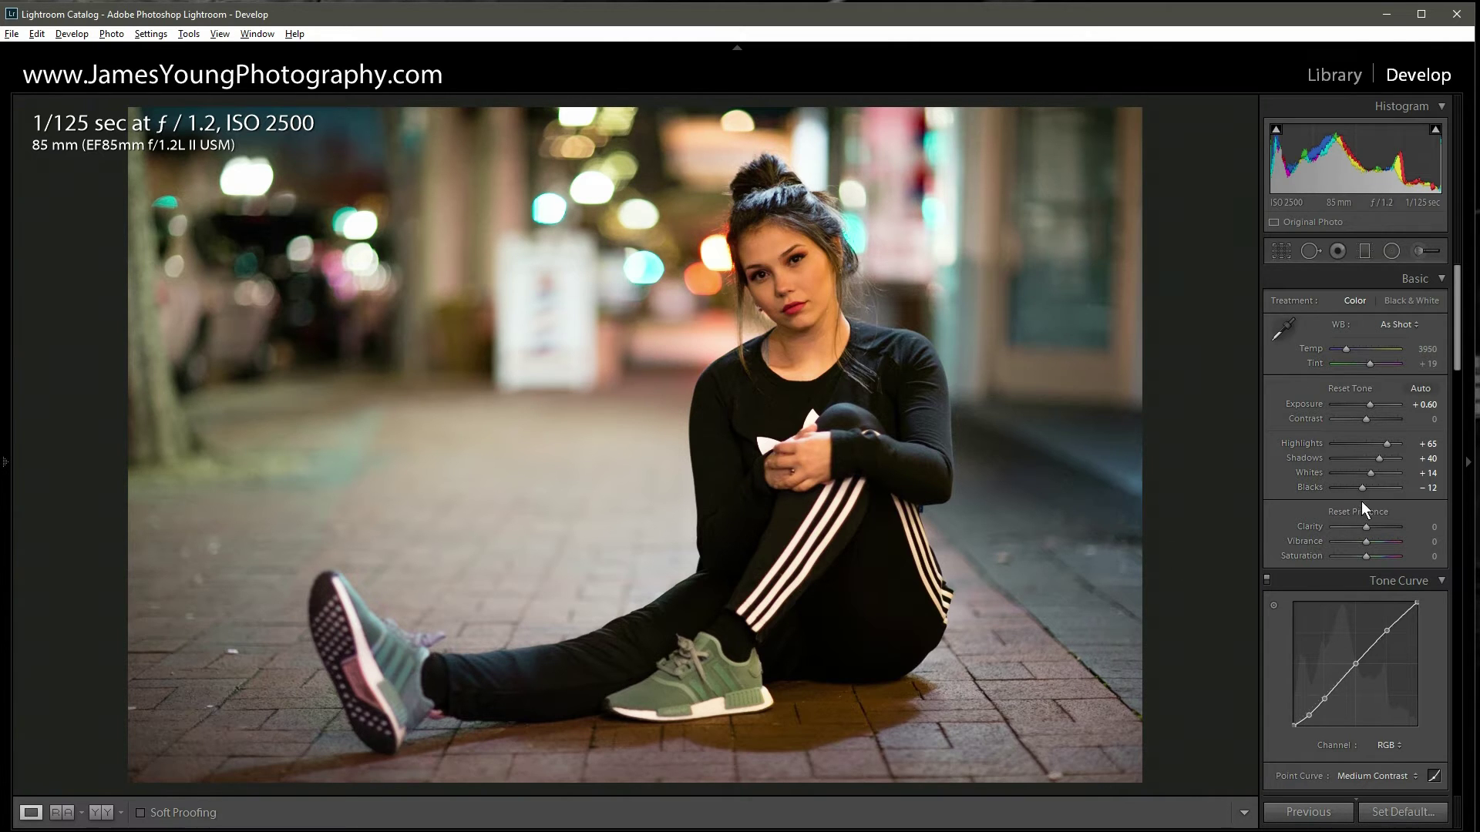
drag(1362, 491, 1362, 492)
Set the photo's presence values to clarity −15, vibrance −30 and saturation +20.
scroll(1367, 526, down, 2)
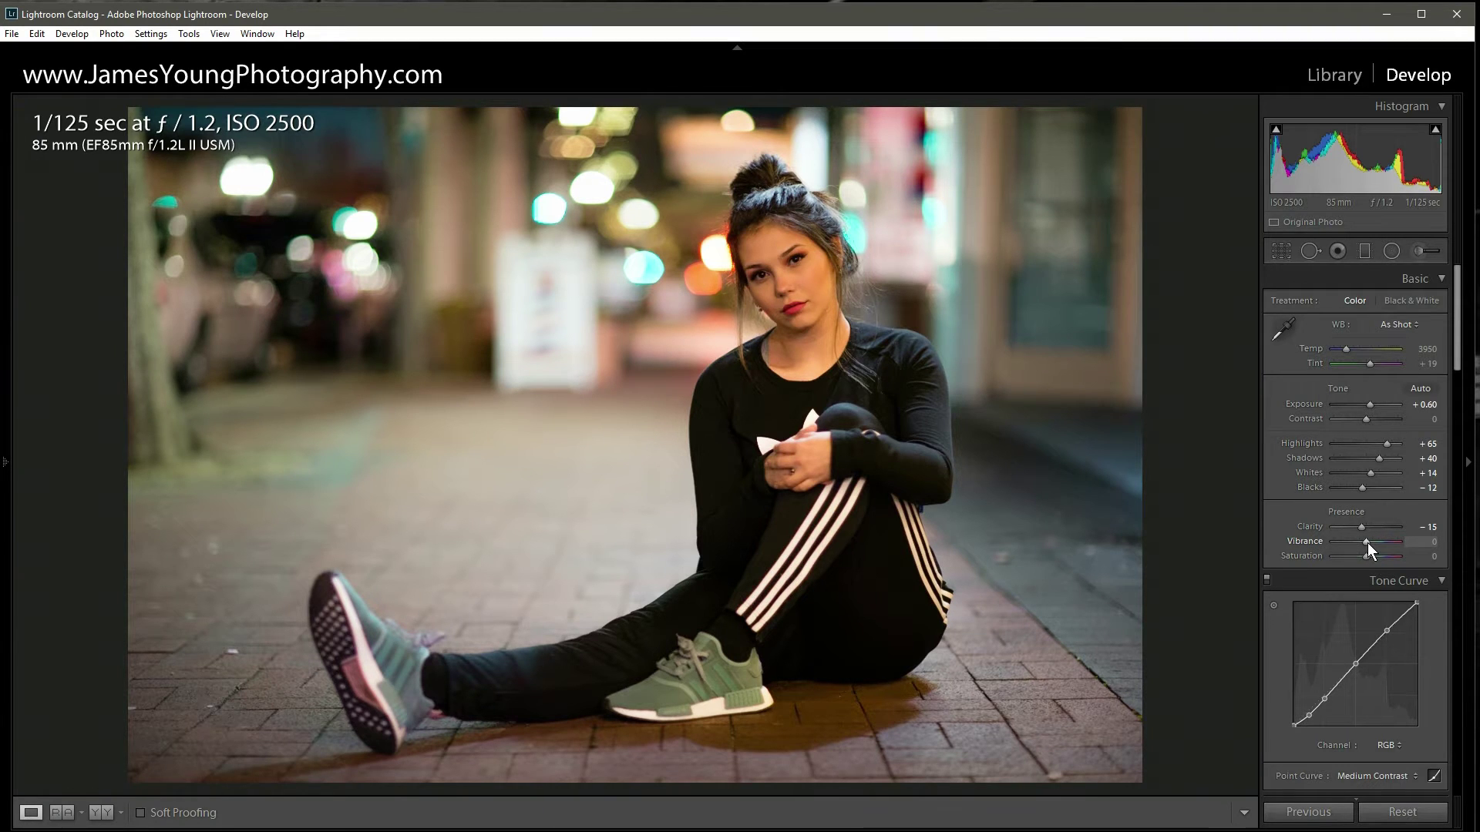
scroll(1367, 543, down, 6)
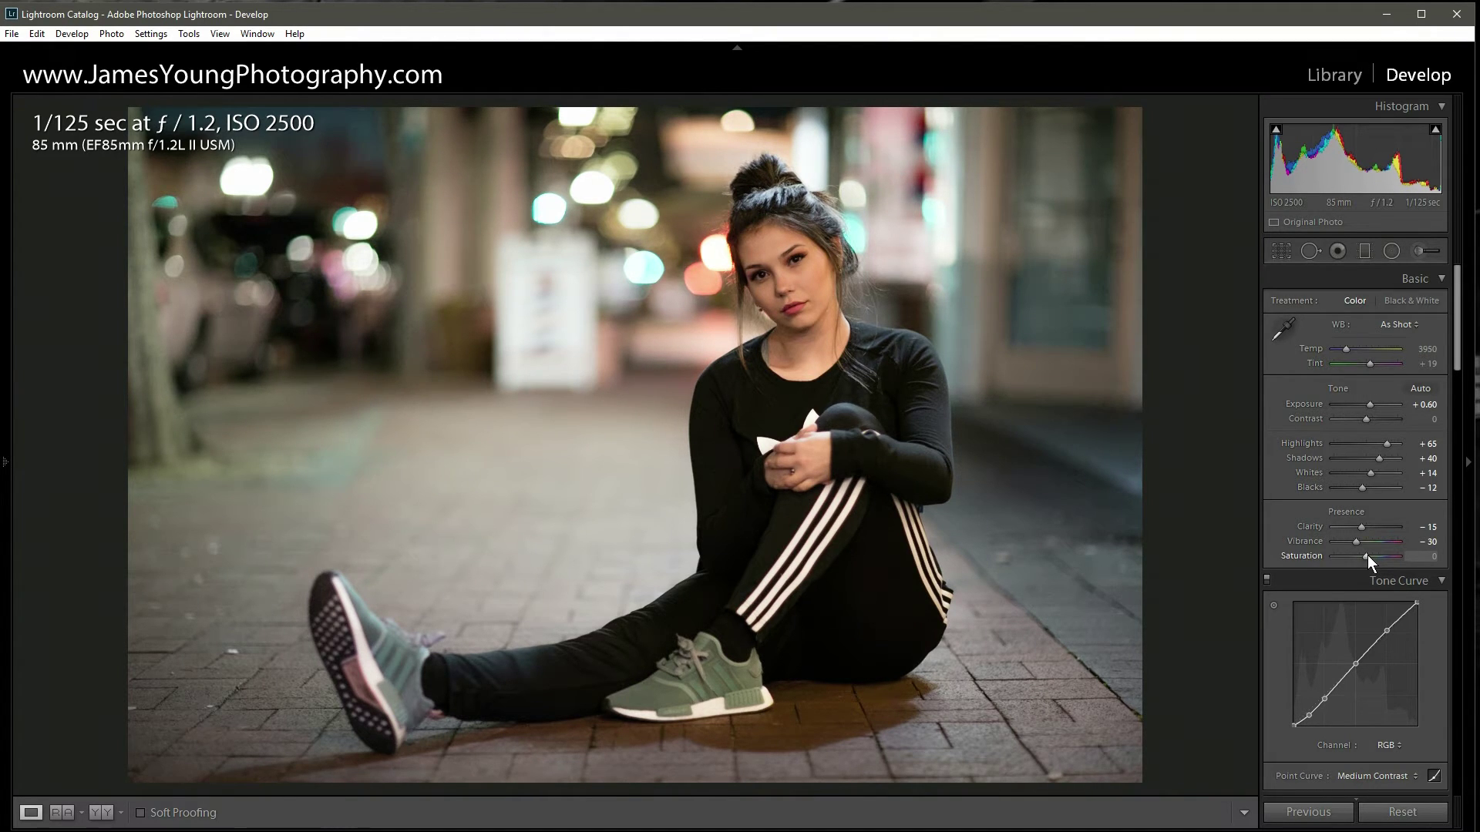
scroll(1367, 555, up, 3)
scroll(1367, 555, up, 1)
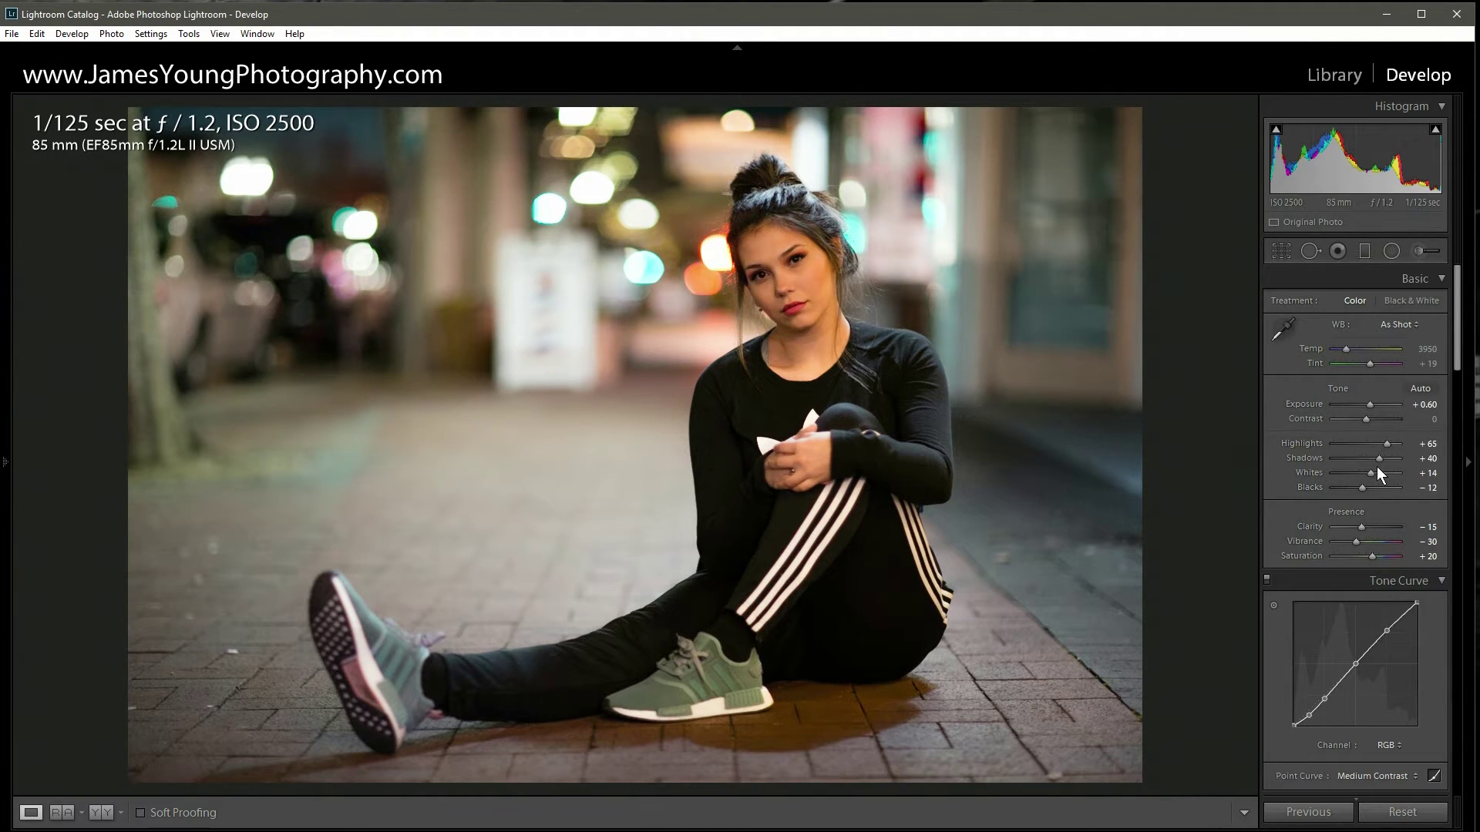
Split-tone the highlights with a hue of 60 and a saturation of 35.
drag(1457, 292, 1467, 455)
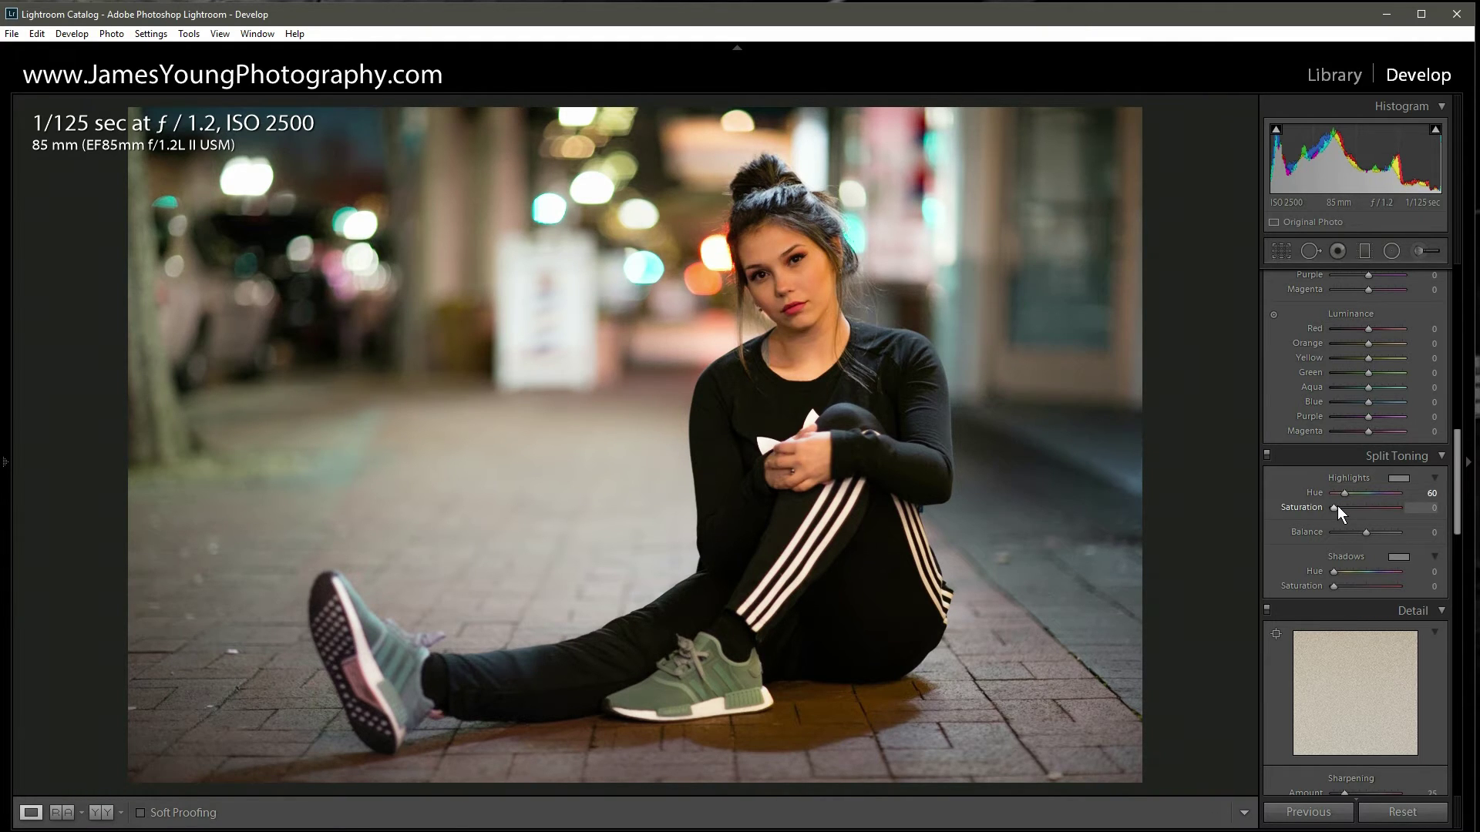
click(1339, 507)
key(Up)
key(Up)
key(Up)
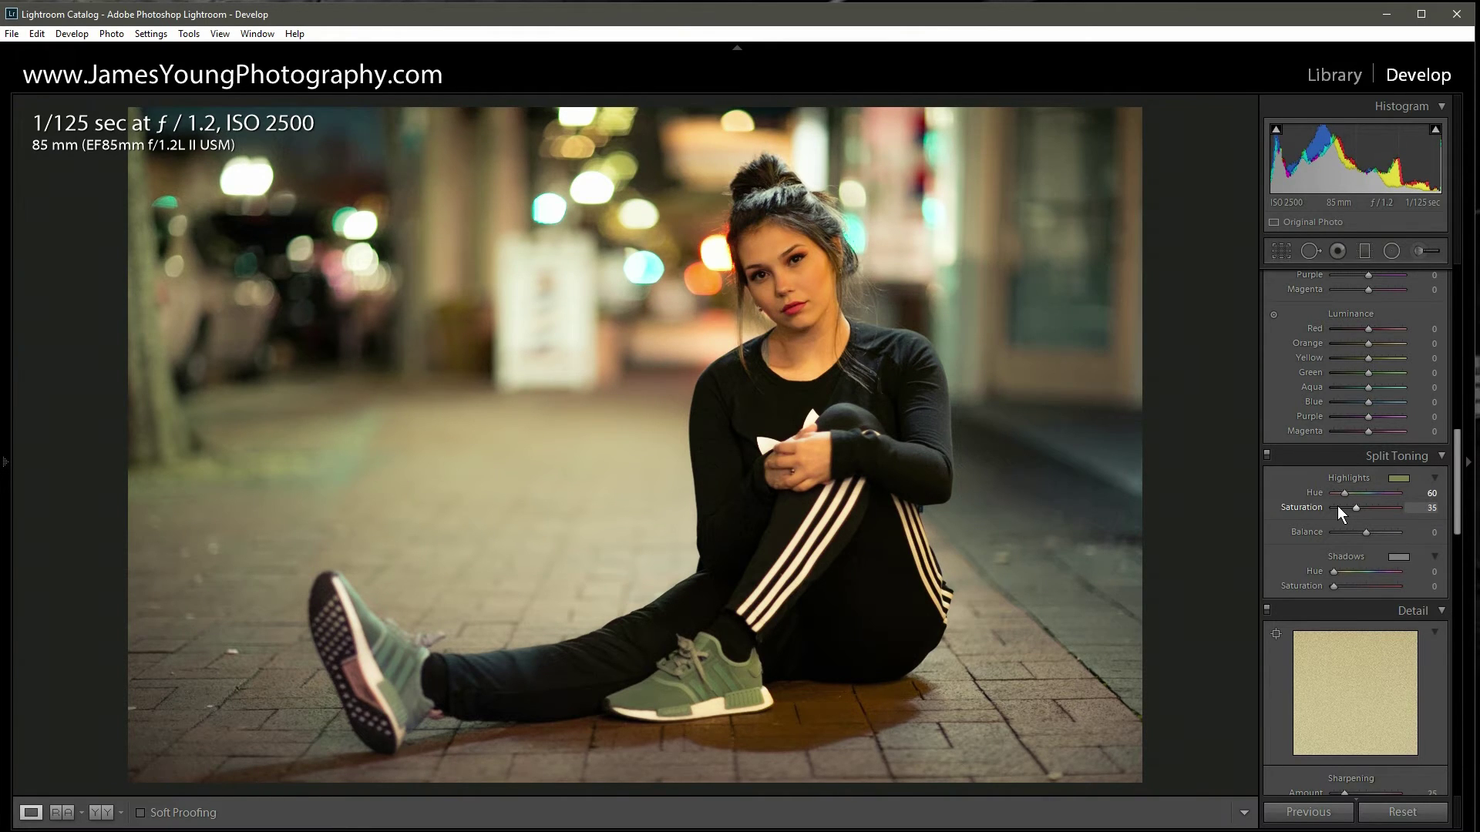
Split-tone the shadows with a hue of 224 and a saturation of 45.
drag(1333, 571, 1353, 572)
key(shift+Up)
key(shift+Up)
key(shift+Up)
key(shift+Up)
key(shift+Up)
key(shift+Up)
key(shift+Up)
key(shift+Up)
key(shift+Up)
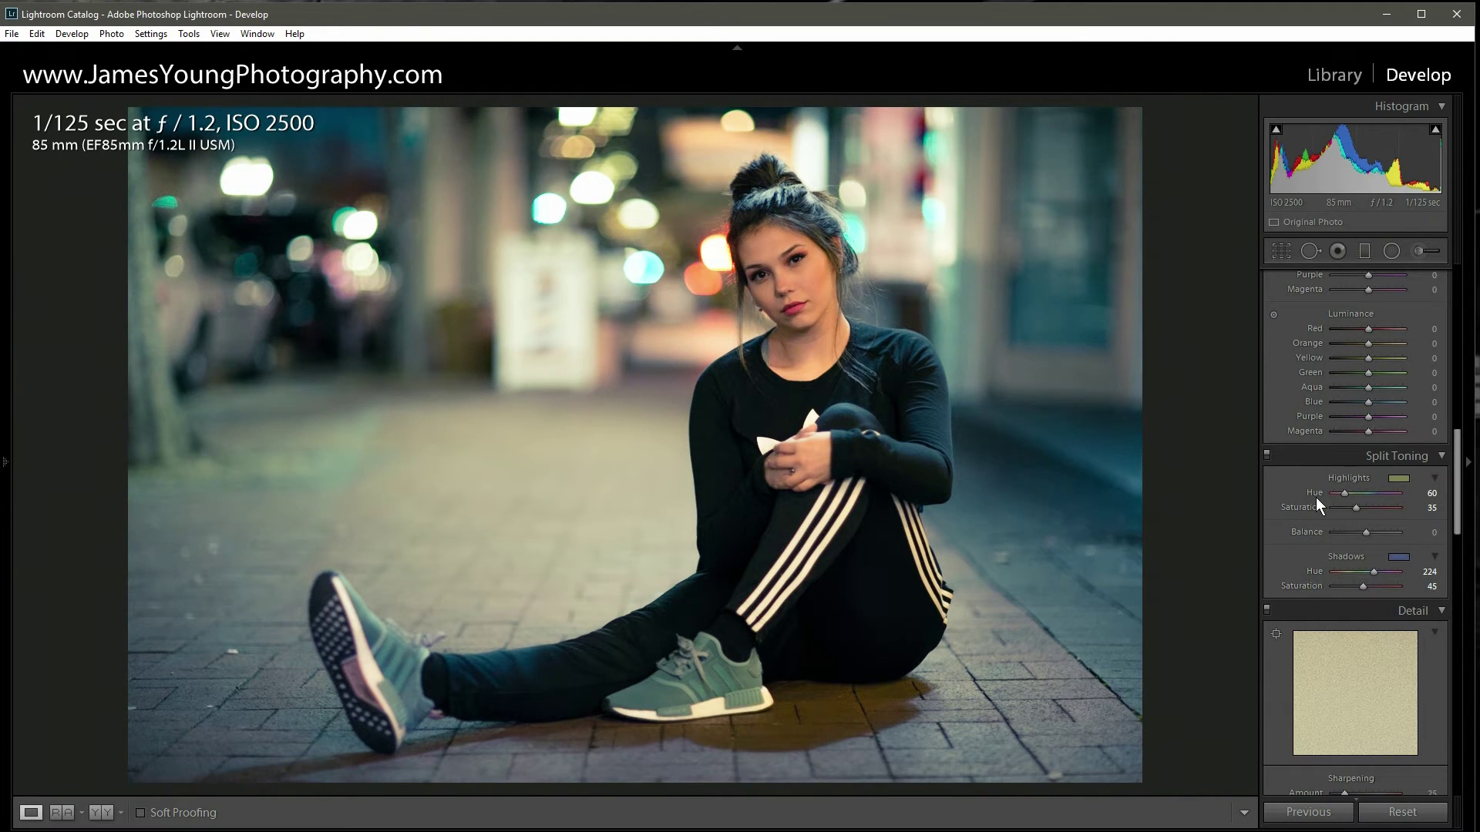
Undo the last graduated filter and draw a new level one from the photo's left edge across the subject, with exposure −0.90 and sharpness −100.
scroll(1316, 497, down, 3)
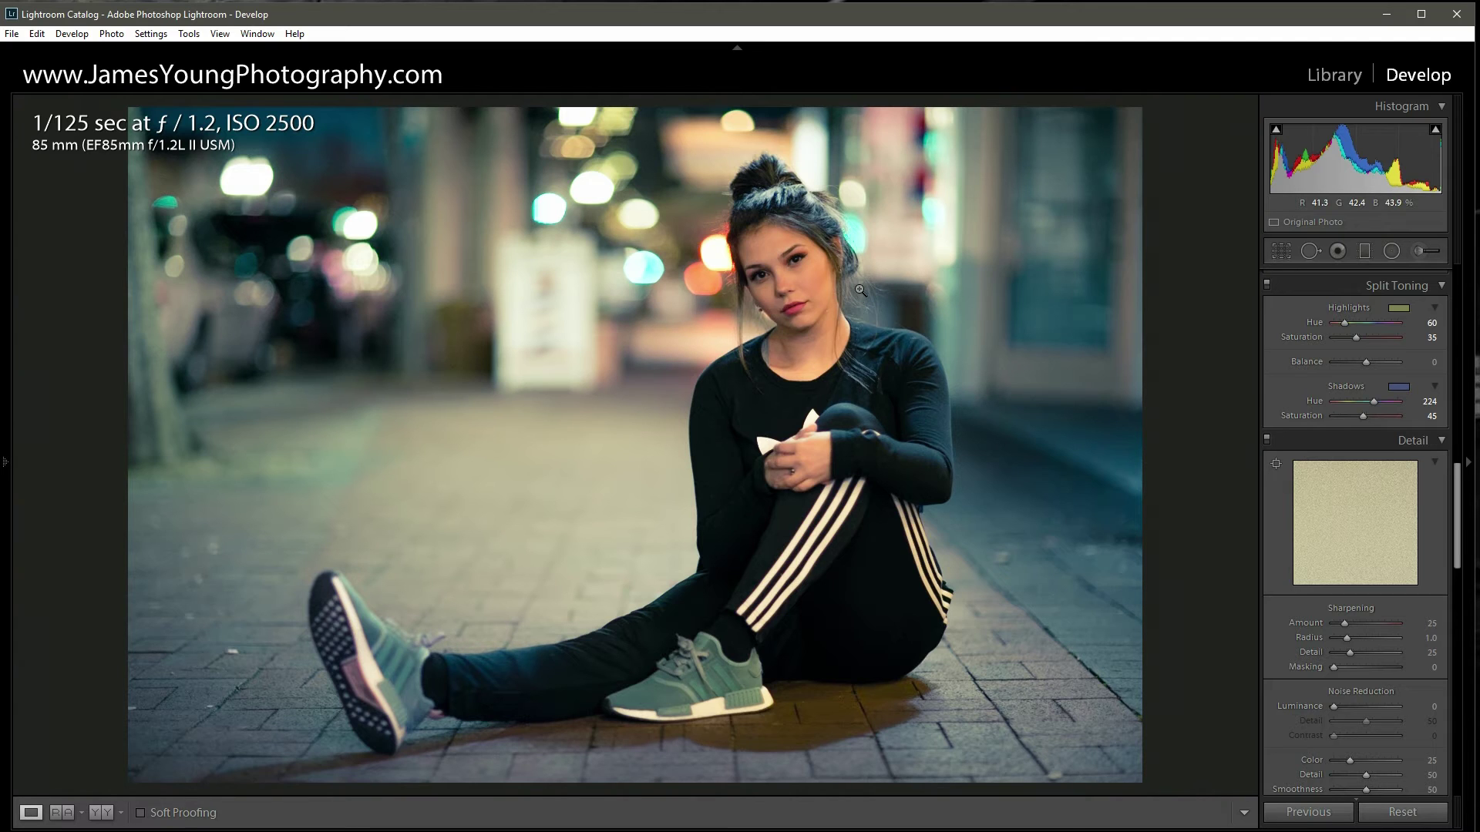
scroll(1293, 450, up, 10)
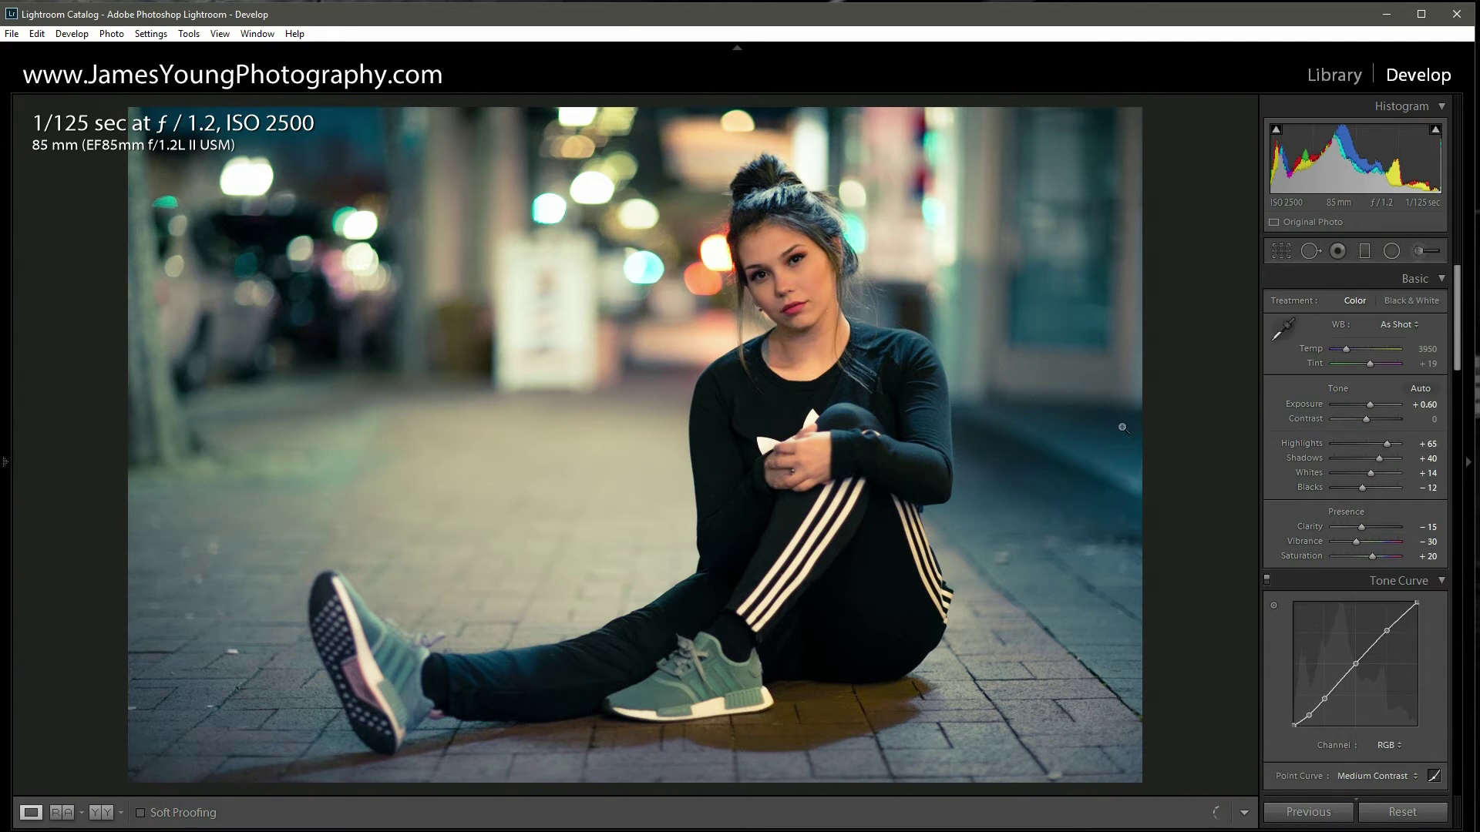
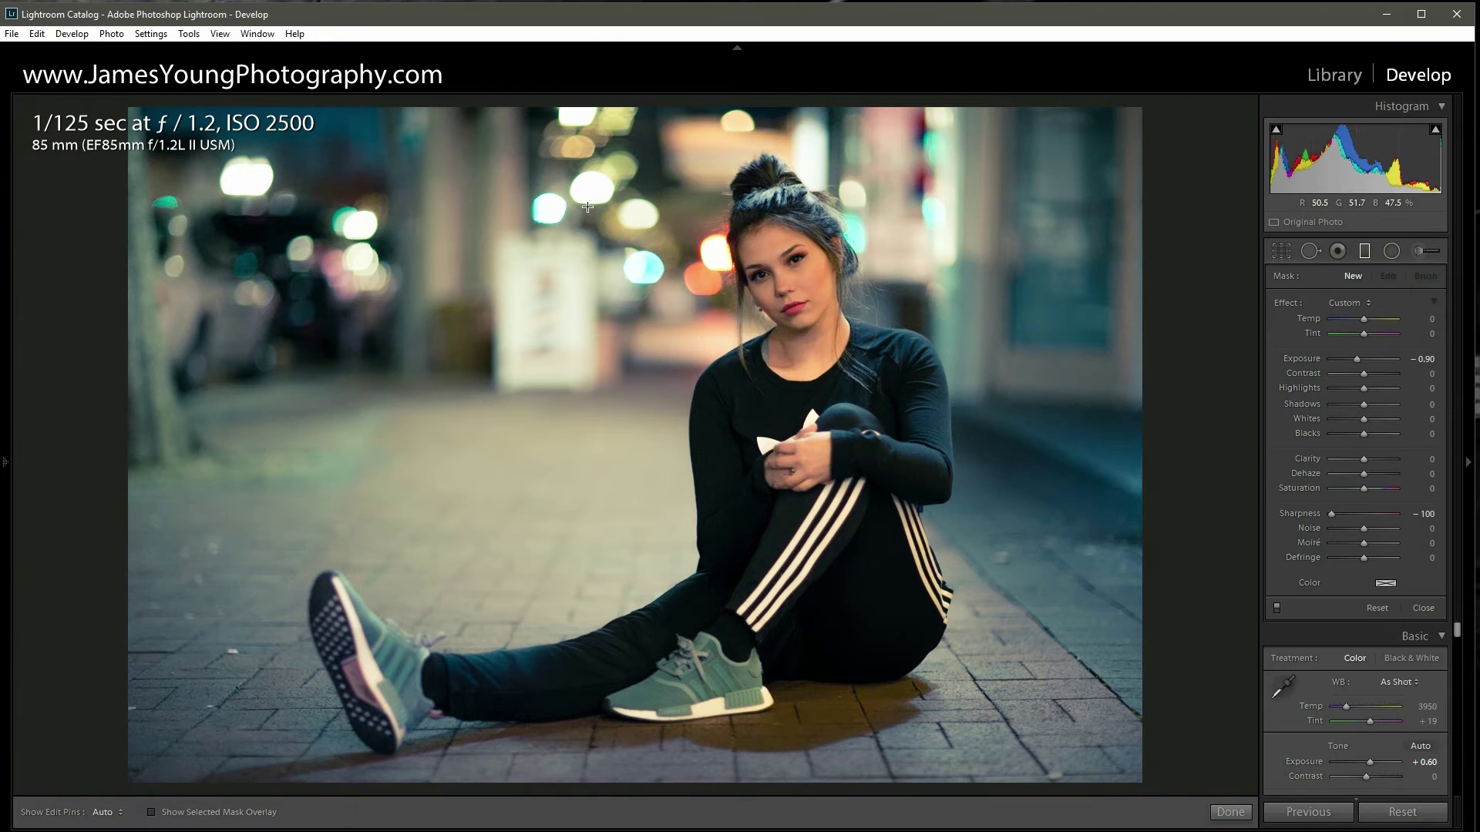
key(ctrl+z)
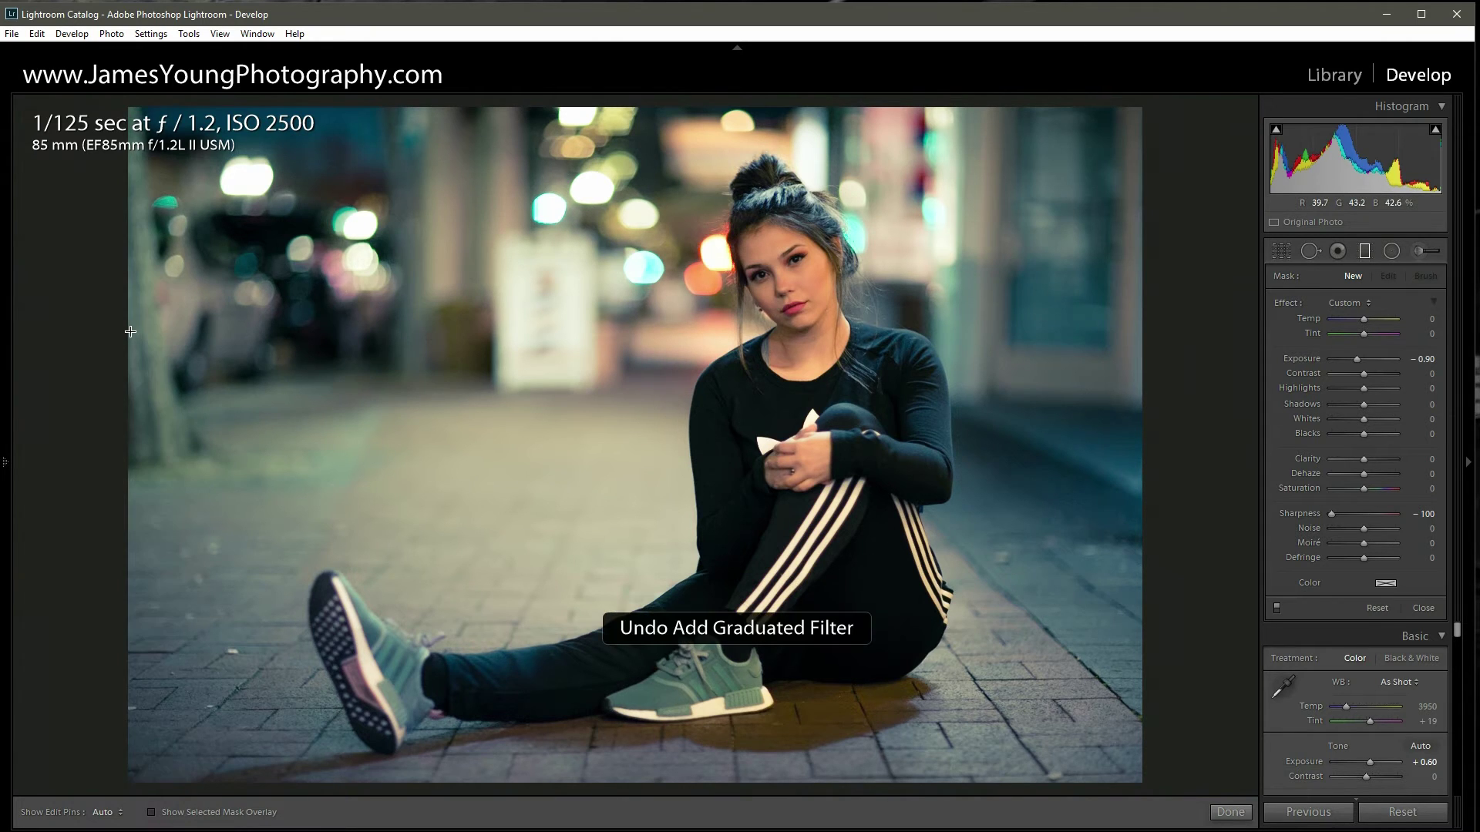
key(shift)
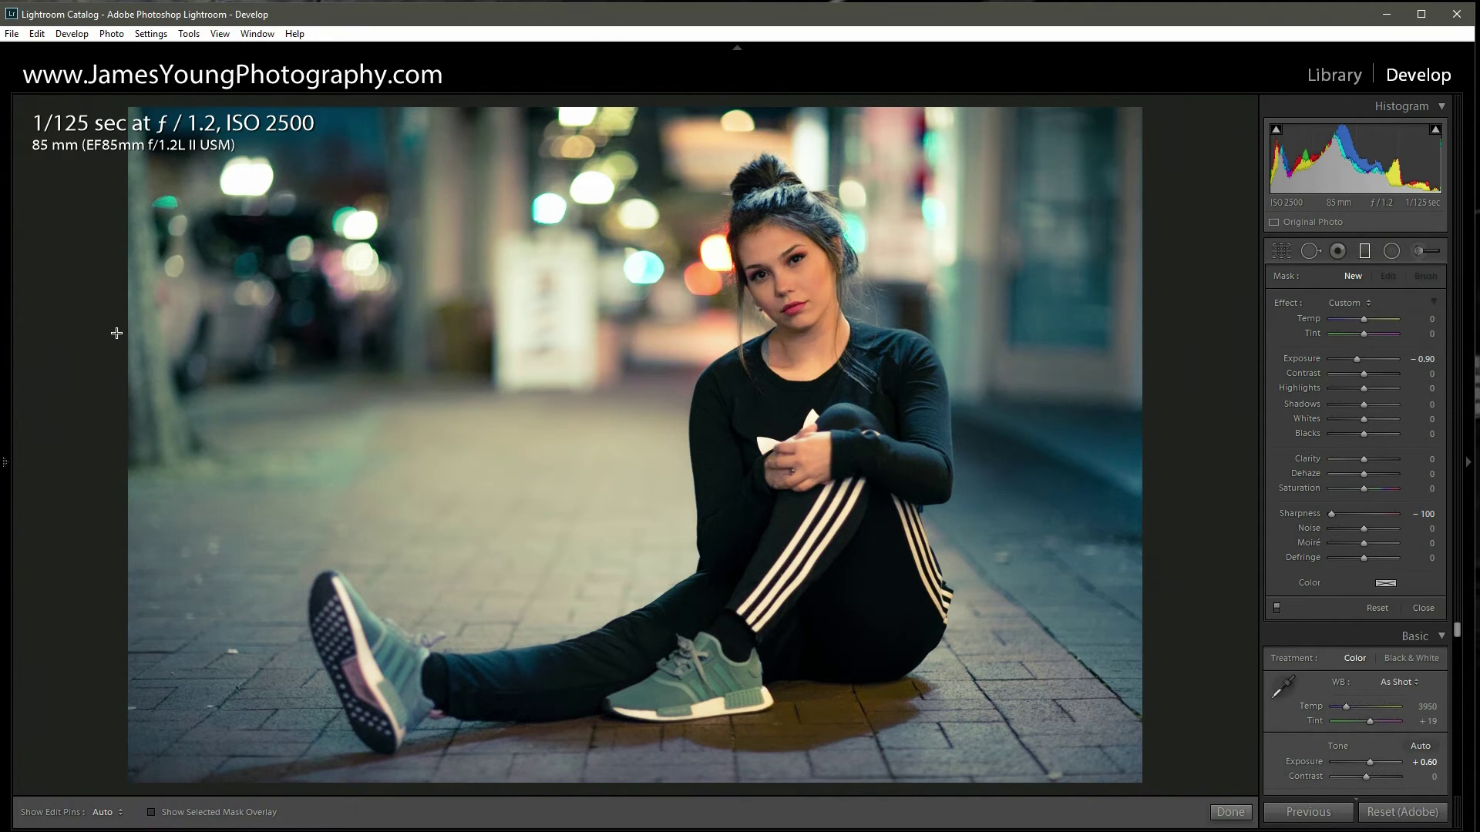
drag(117, 333, 1038, 357)
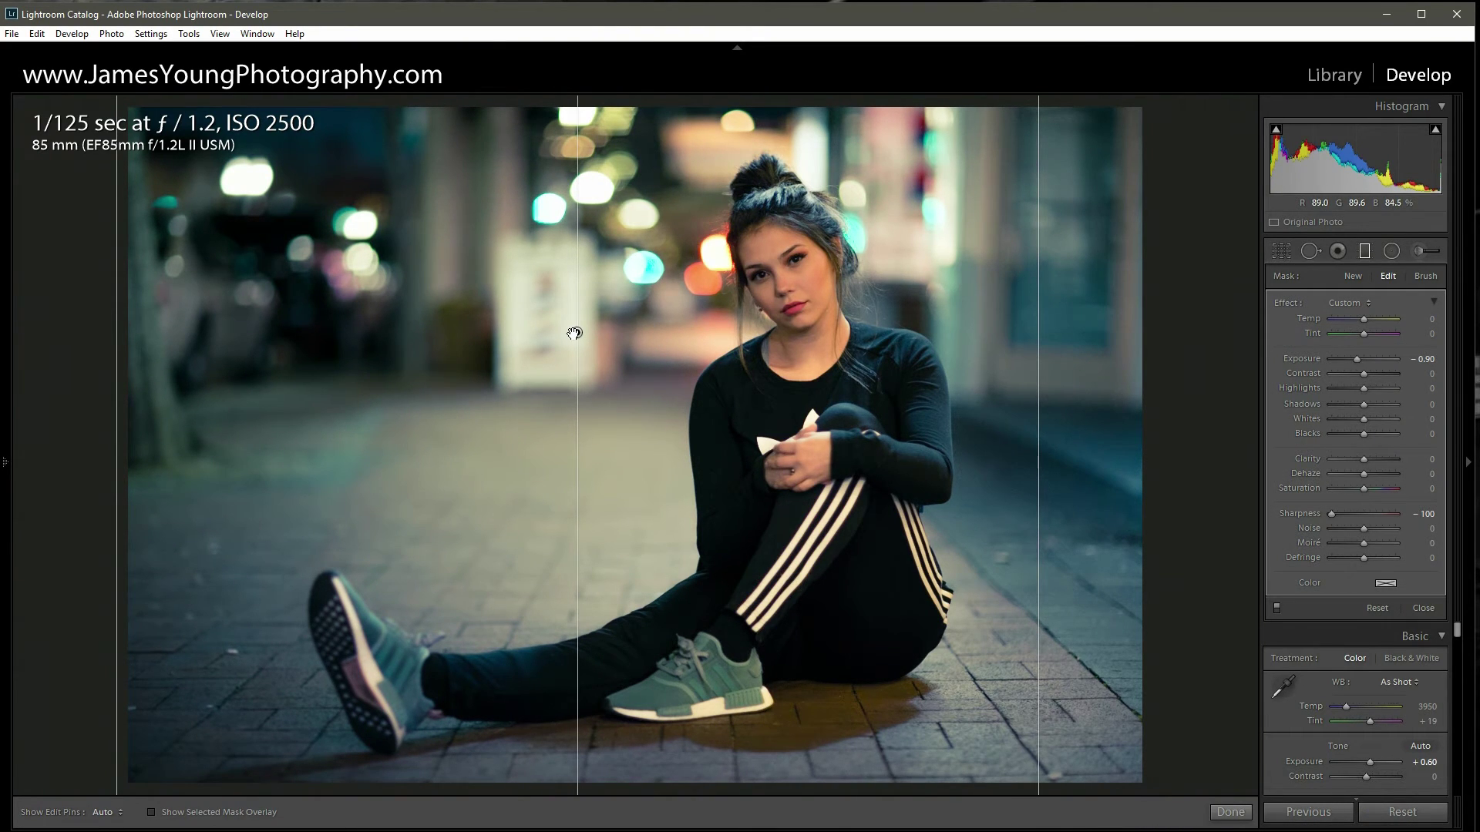
mouse_move(574, 333)
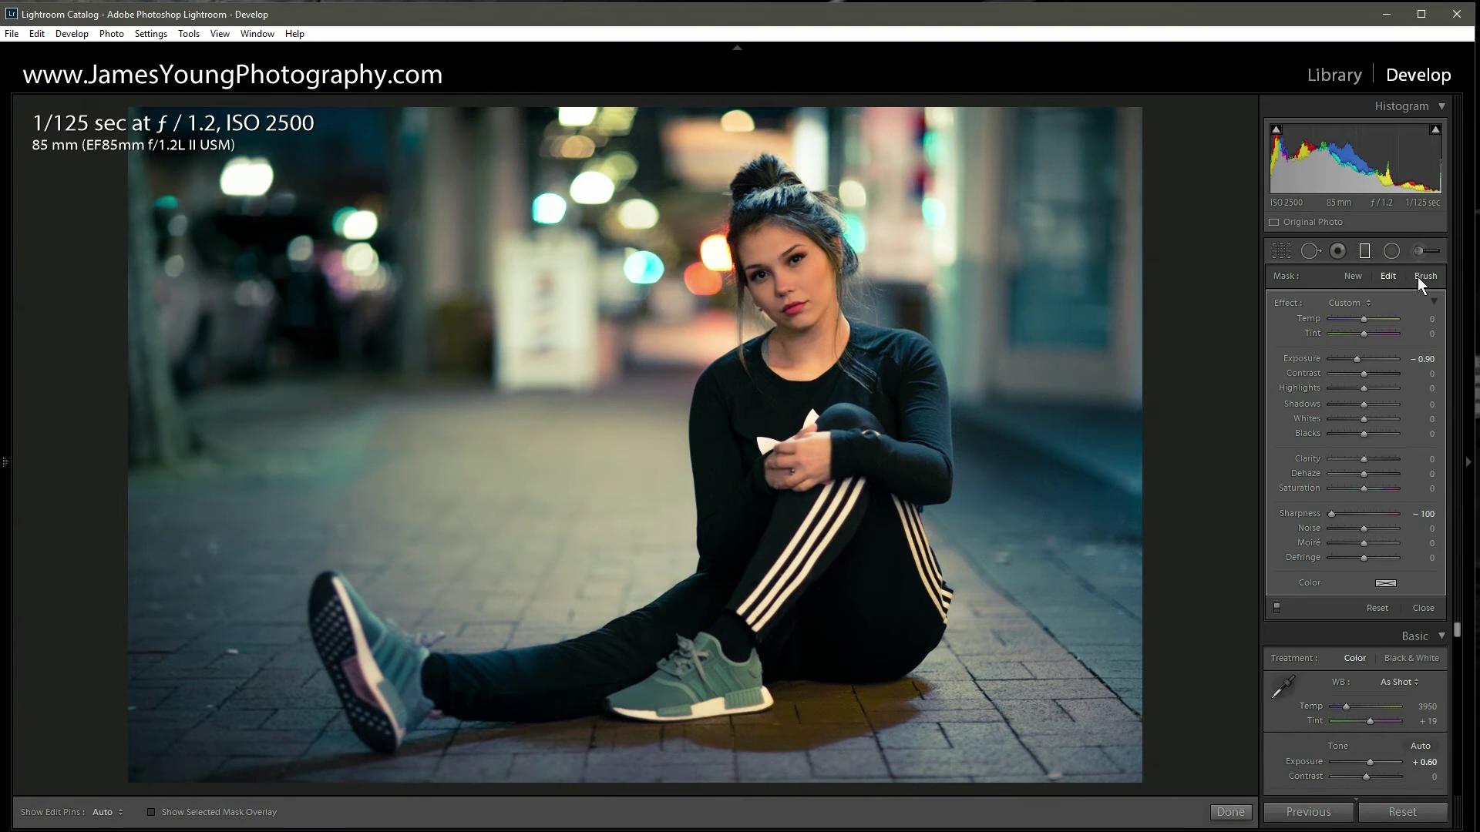
Erase the graduated filter's effect from the subject's face with a size 12 brush.
click(1421, 276)
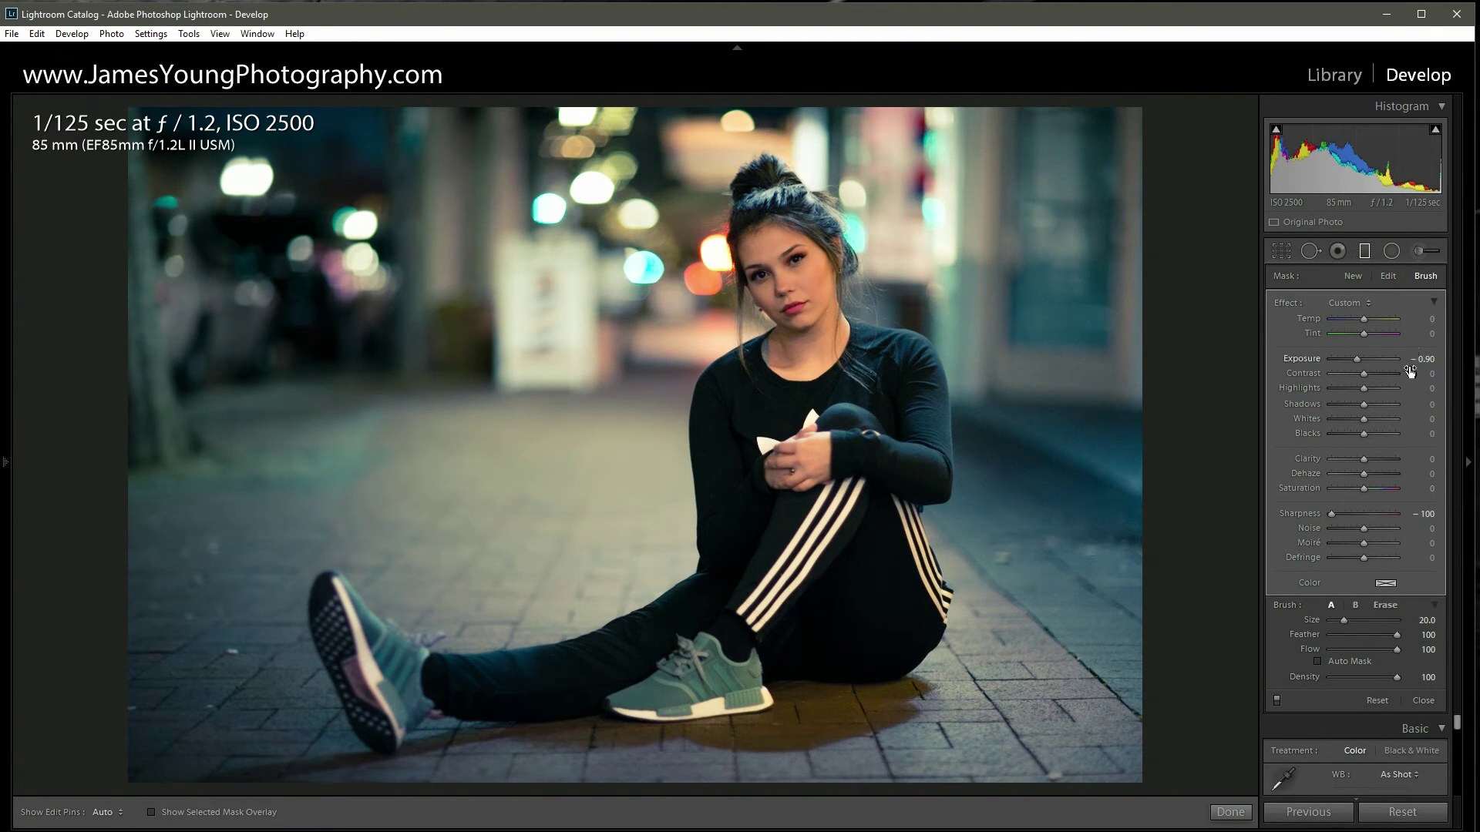
click(1384, 605)
key(bracketleft)
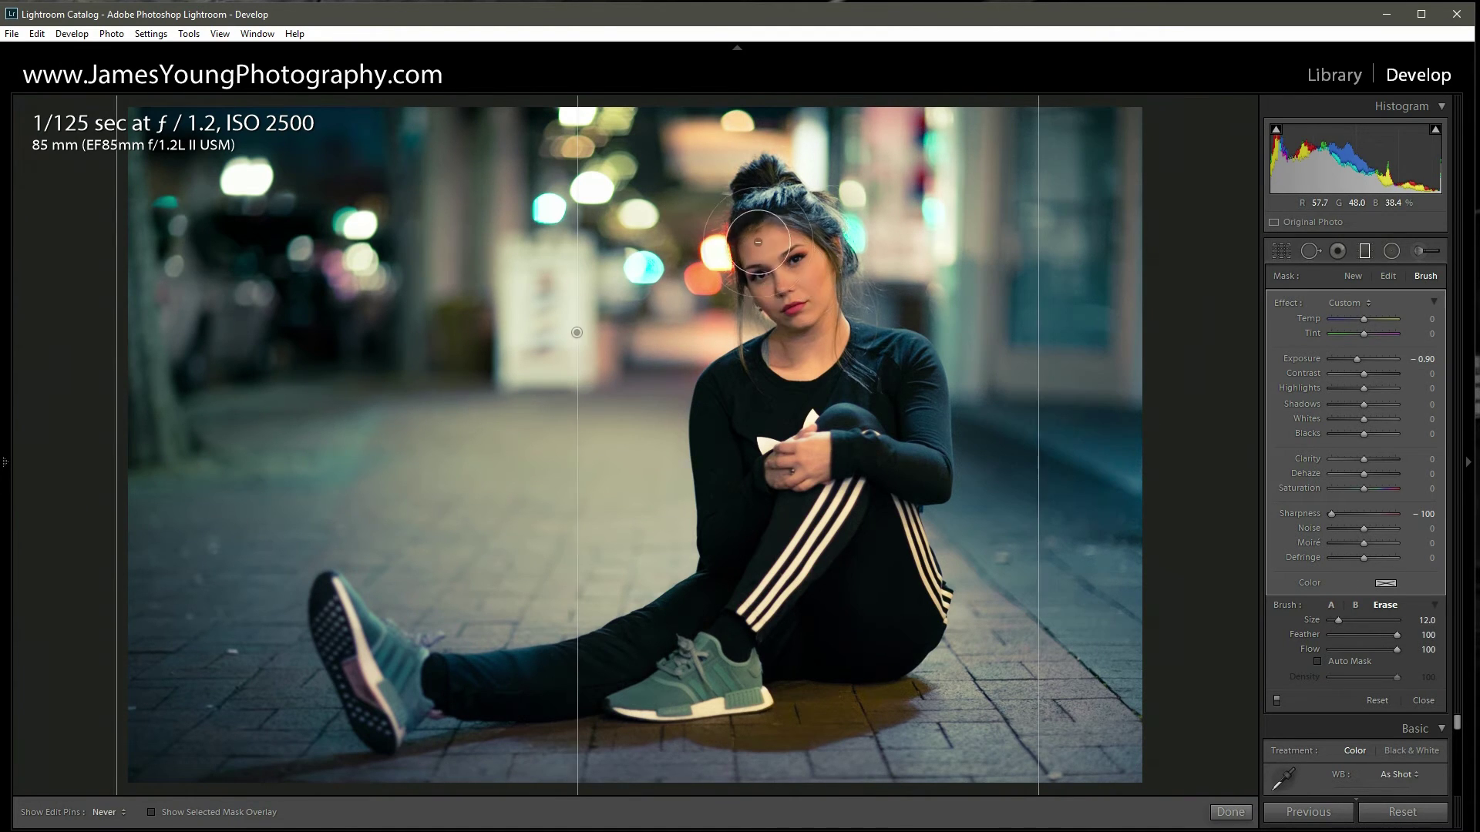
key(h)
key(h)
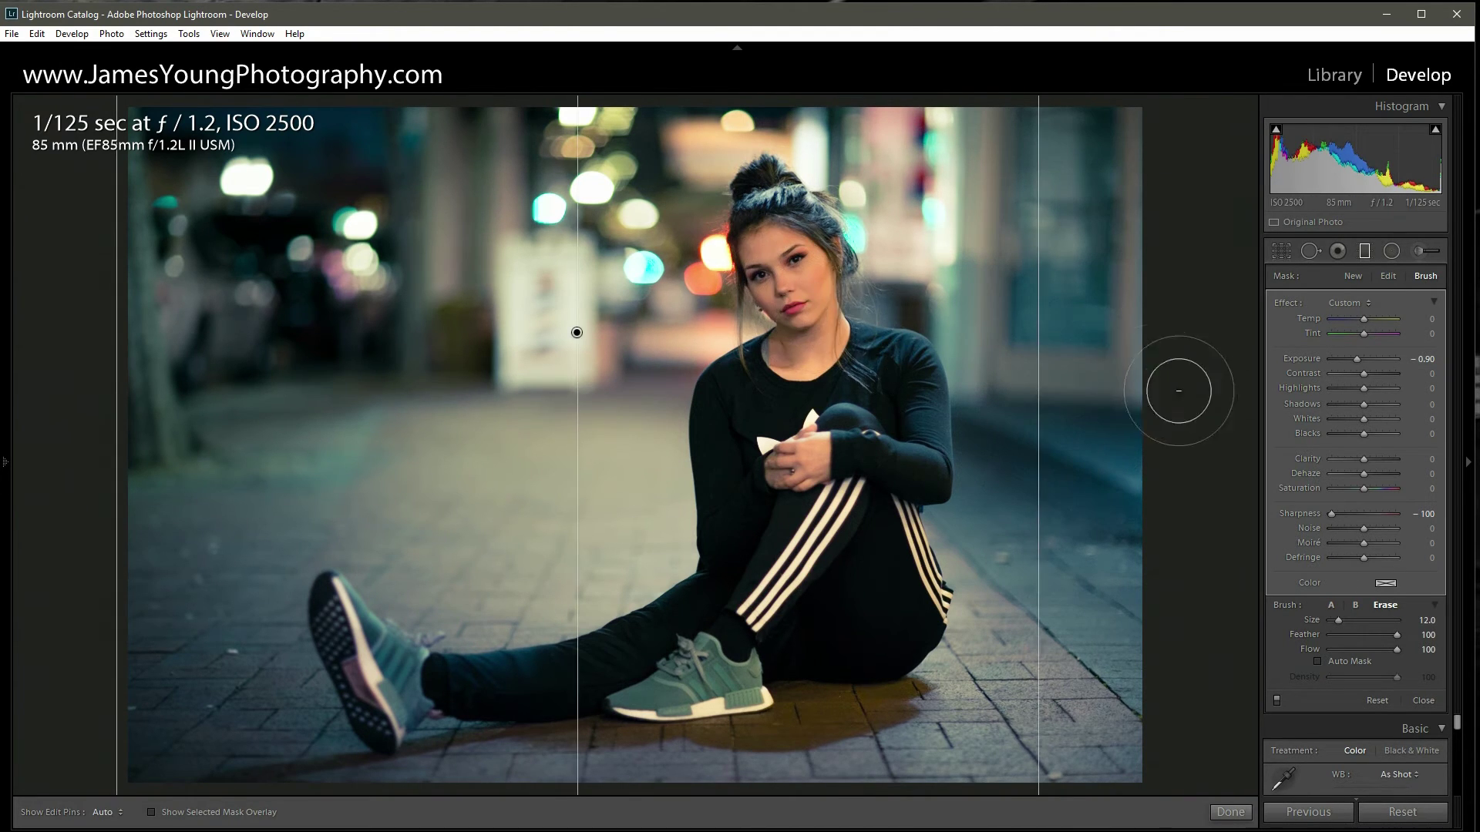
Compare the photo with and without the graduated filter.
click(1276, 699)
click(1276, 700)
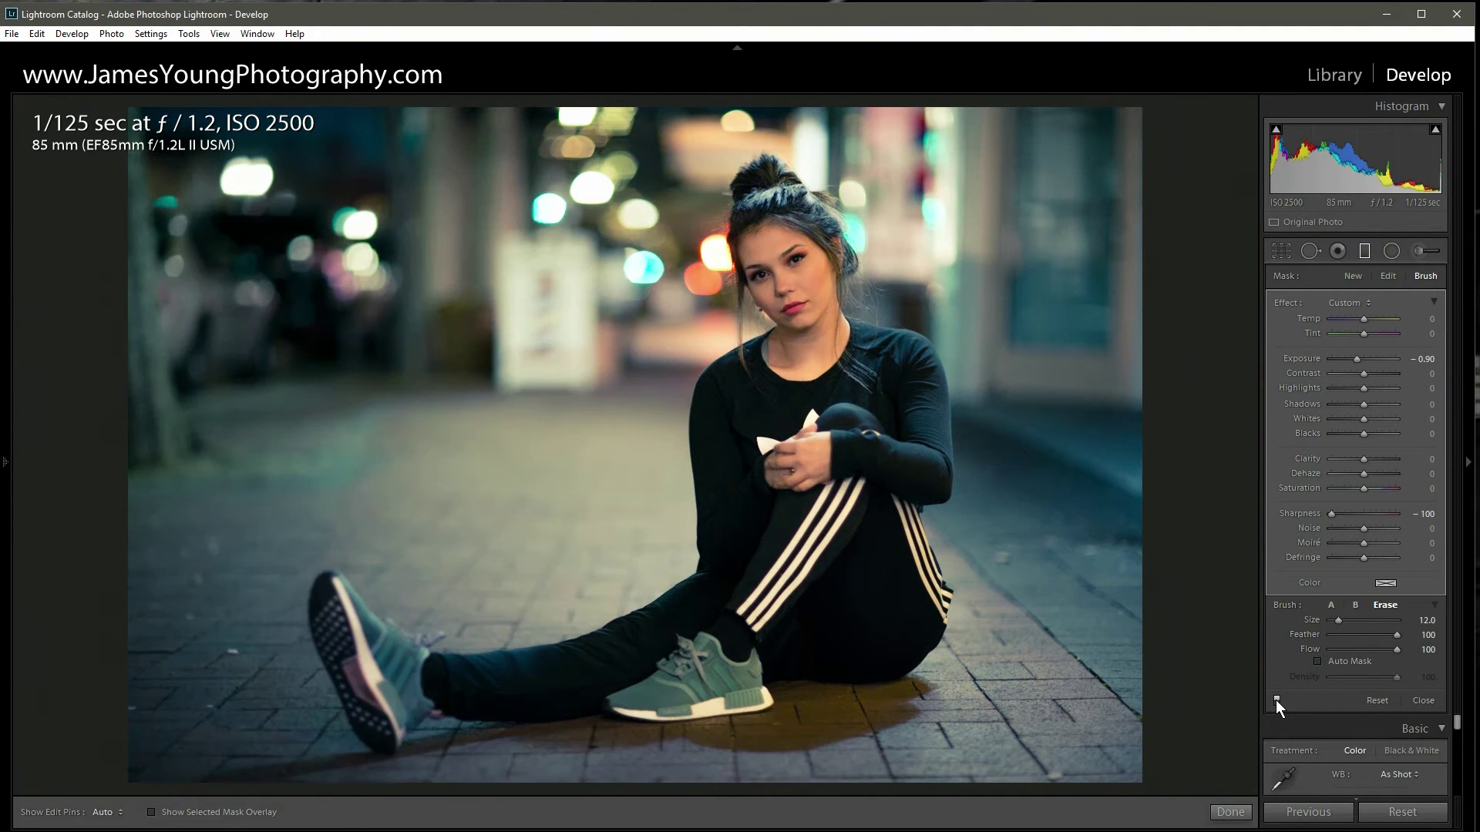
click(1276, 700)
click(1276, 699)
Add a second graduated filter running diagonally from the photo's upper-right corner toward its centre, with exposure −0.90 and sharpness −100.
click(1351, 276)
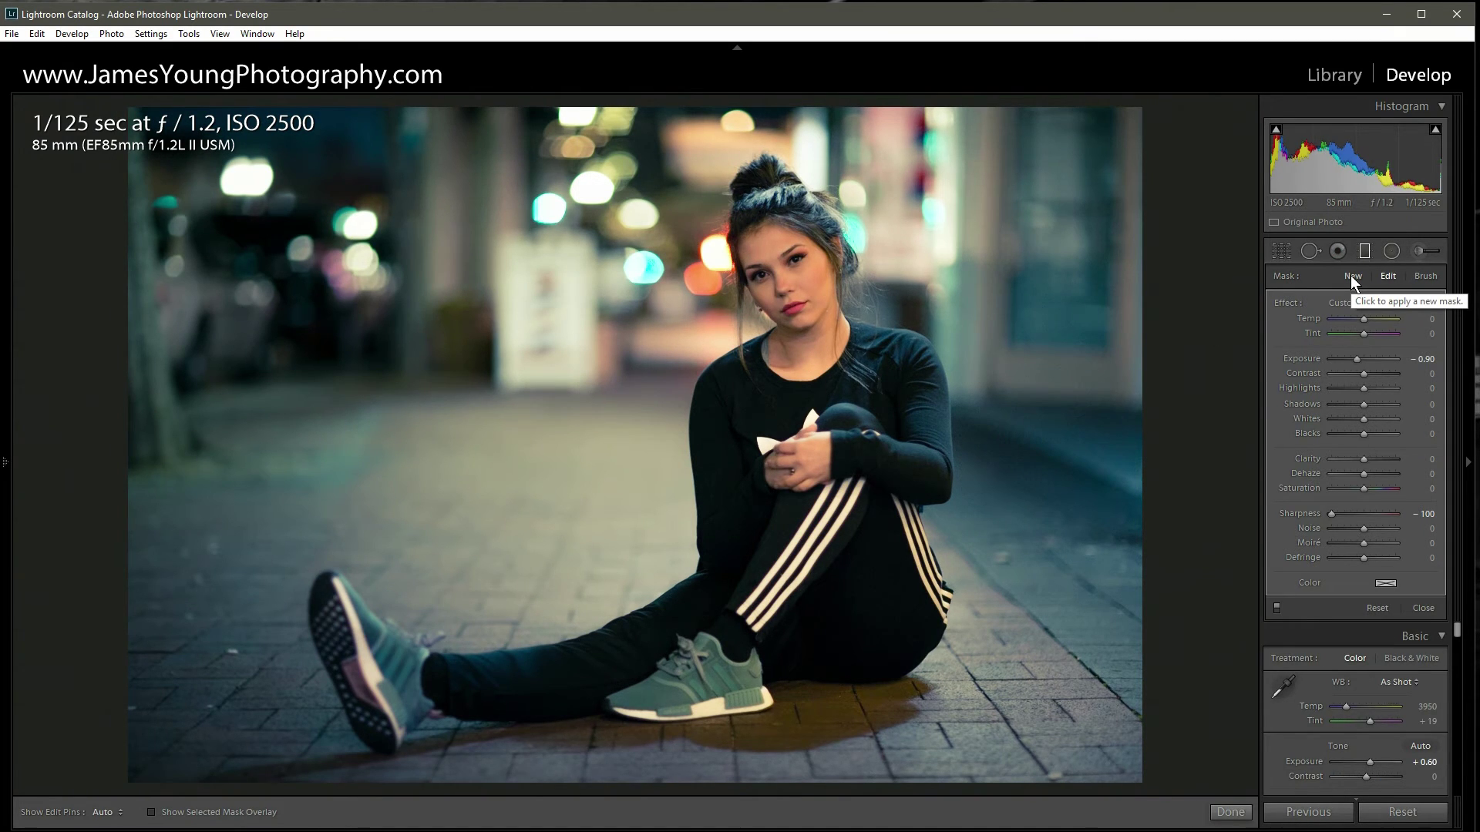
click(1350, 275)
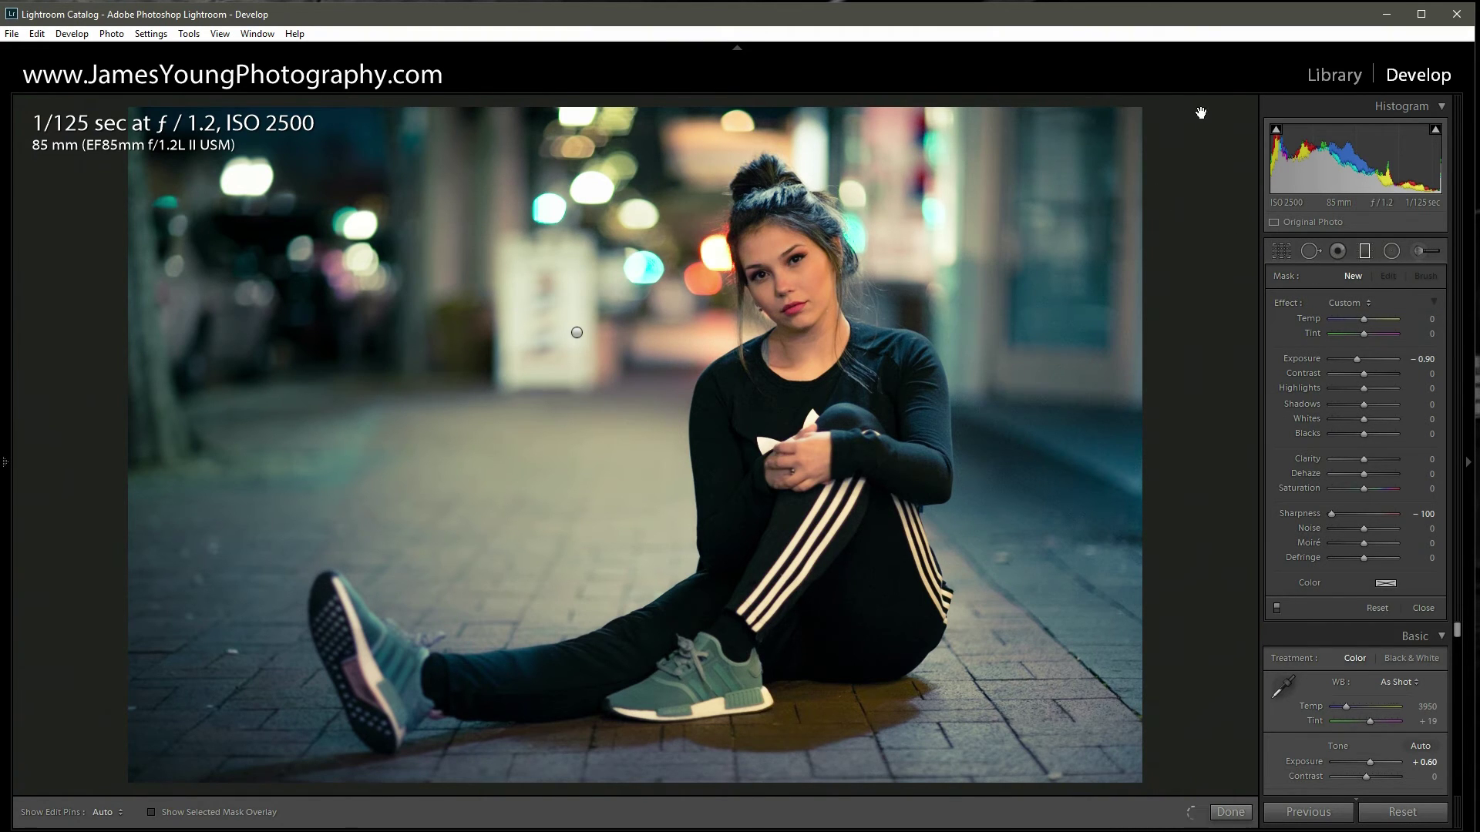
drag(1200, 112, 662, 339)
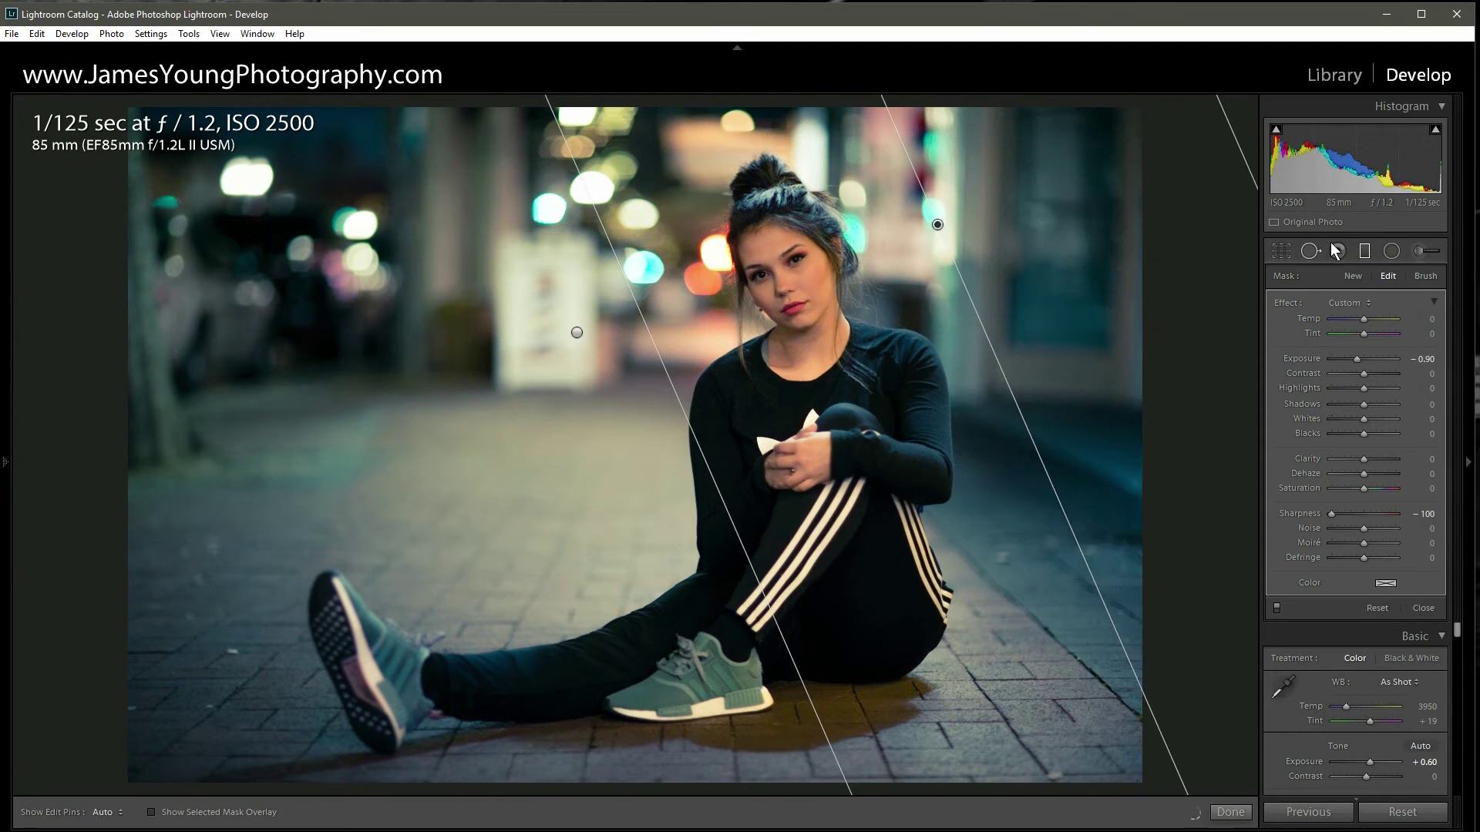
Erase the diagonal graduated filter's effect from the subject's face with a size 11 brush.
click(1425, 275)
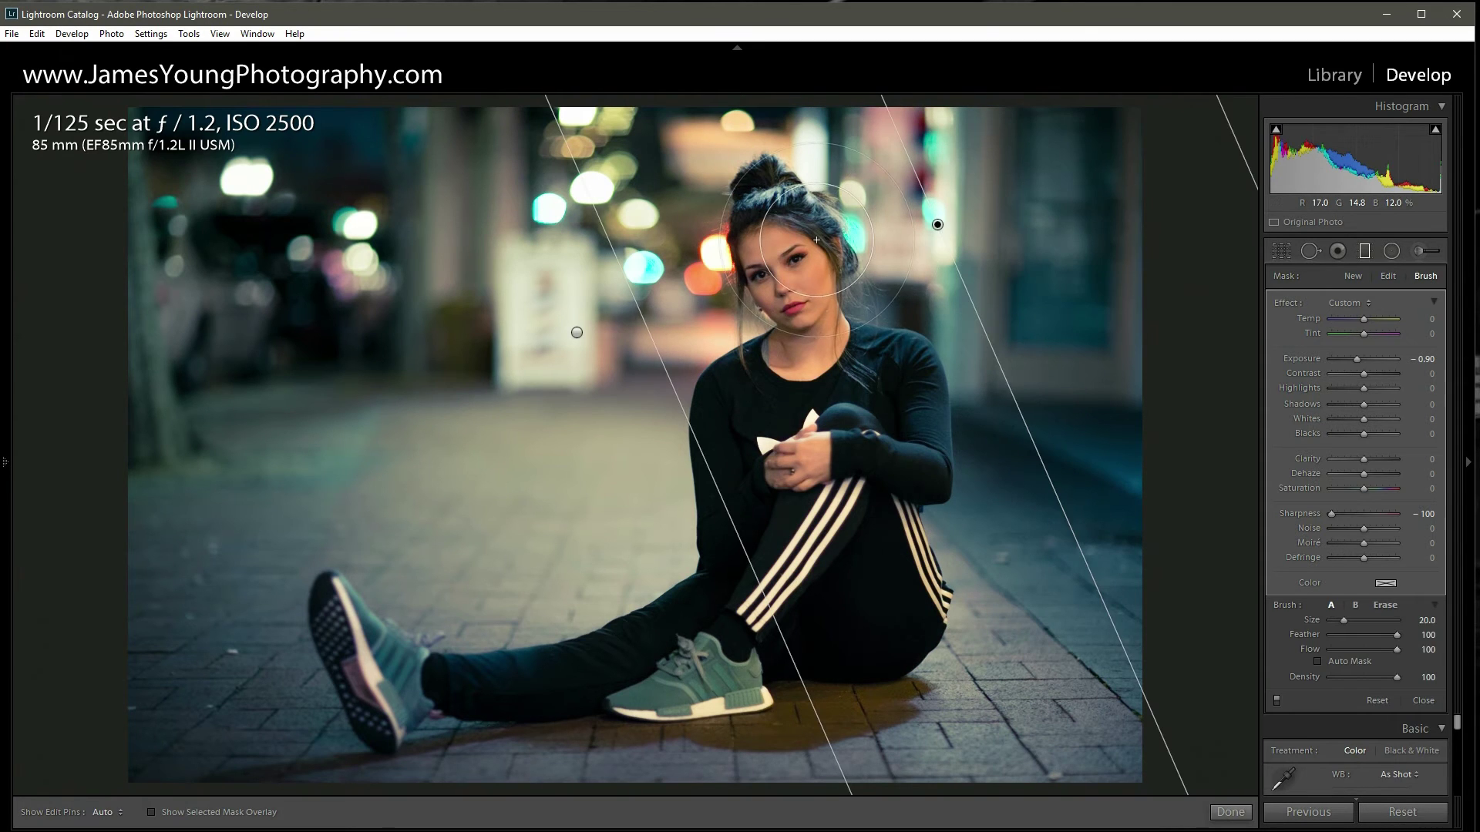
click(1385, 604)
key(h)
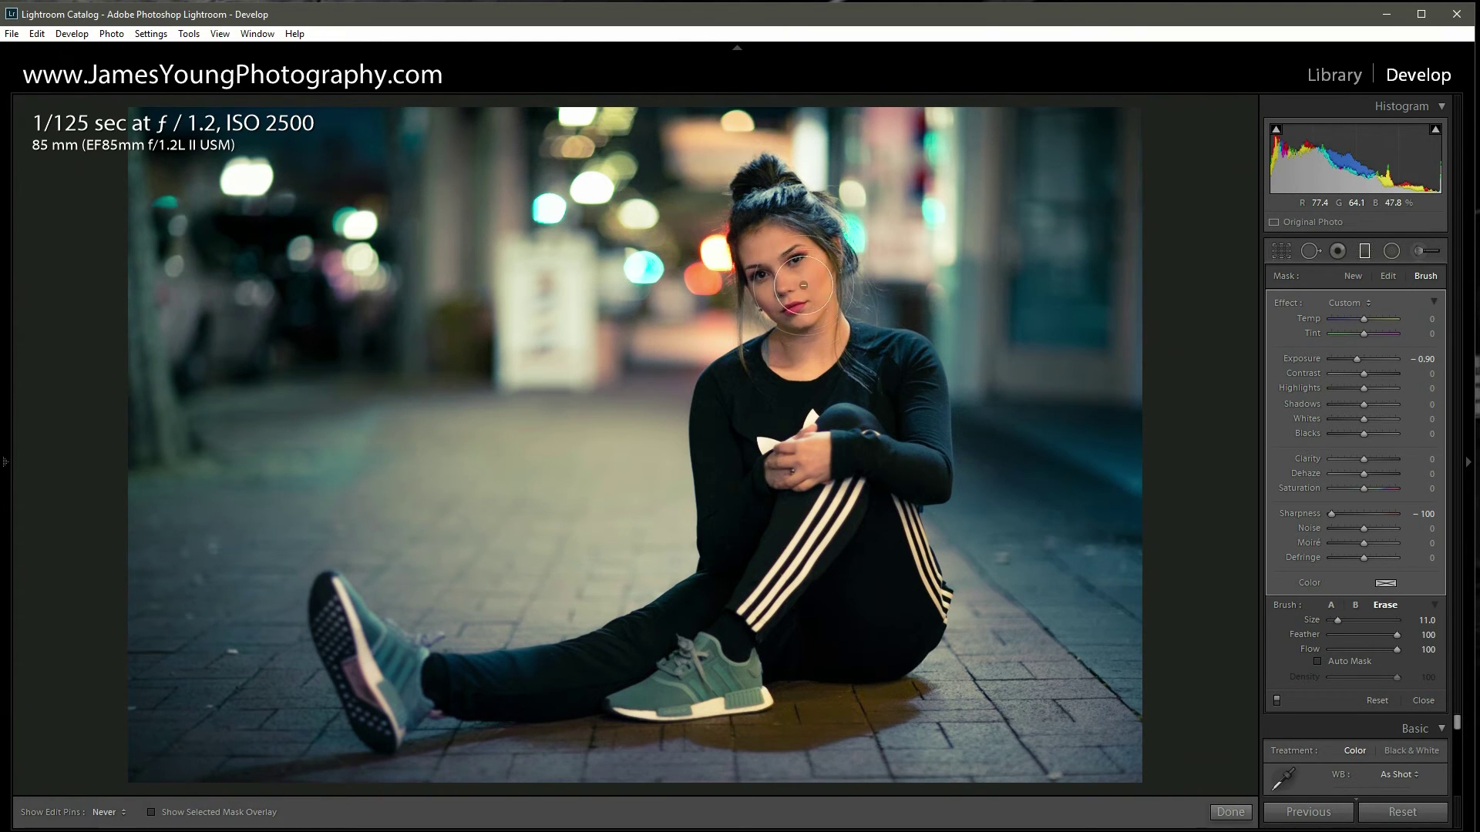
key(h)
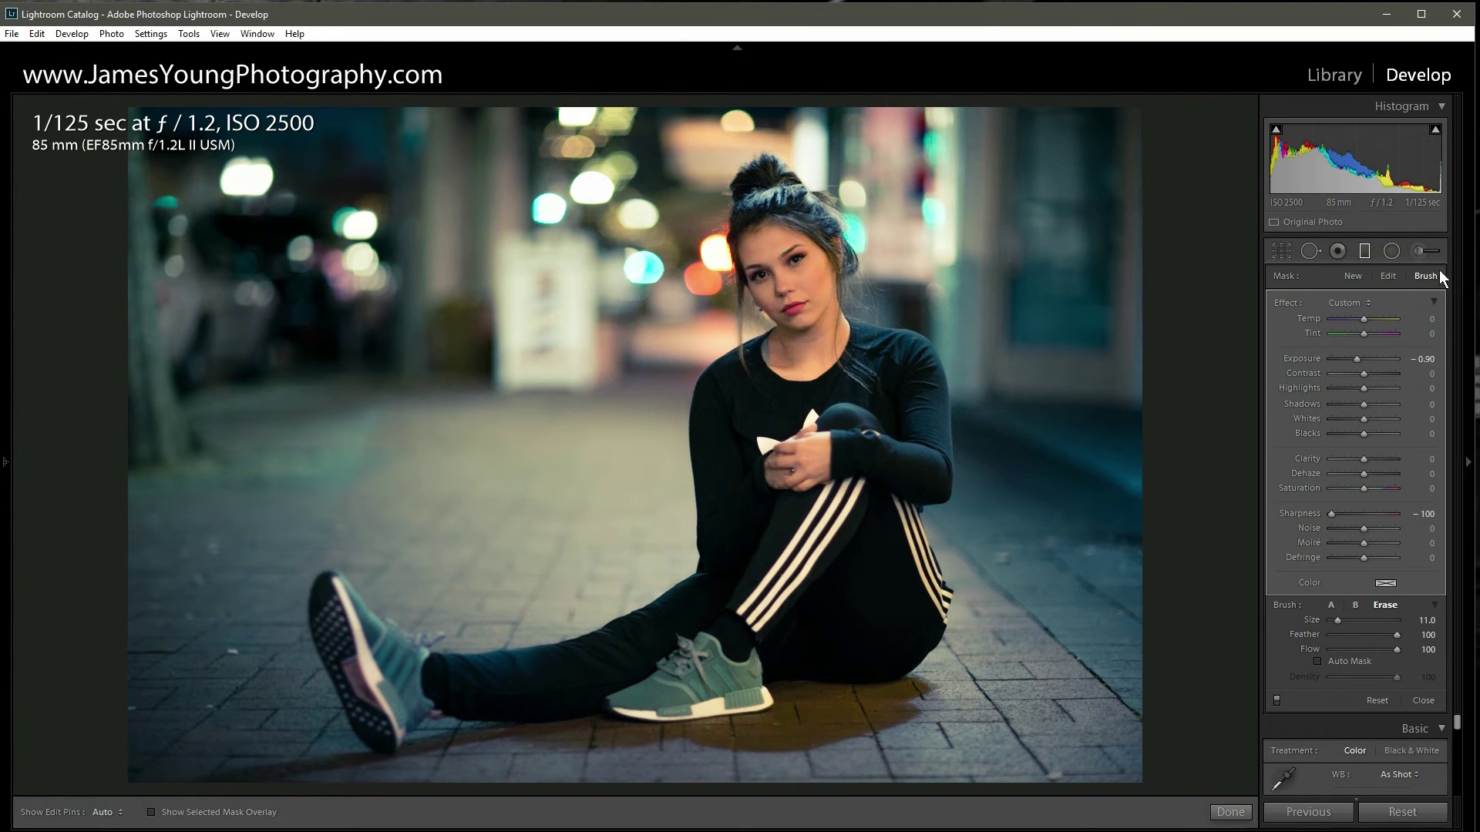
Add a third graduated filter running diagonally from the photo's lower-right corner toward its centre, with exposure −0.90 and sharpness −100.
click(1376, 284)
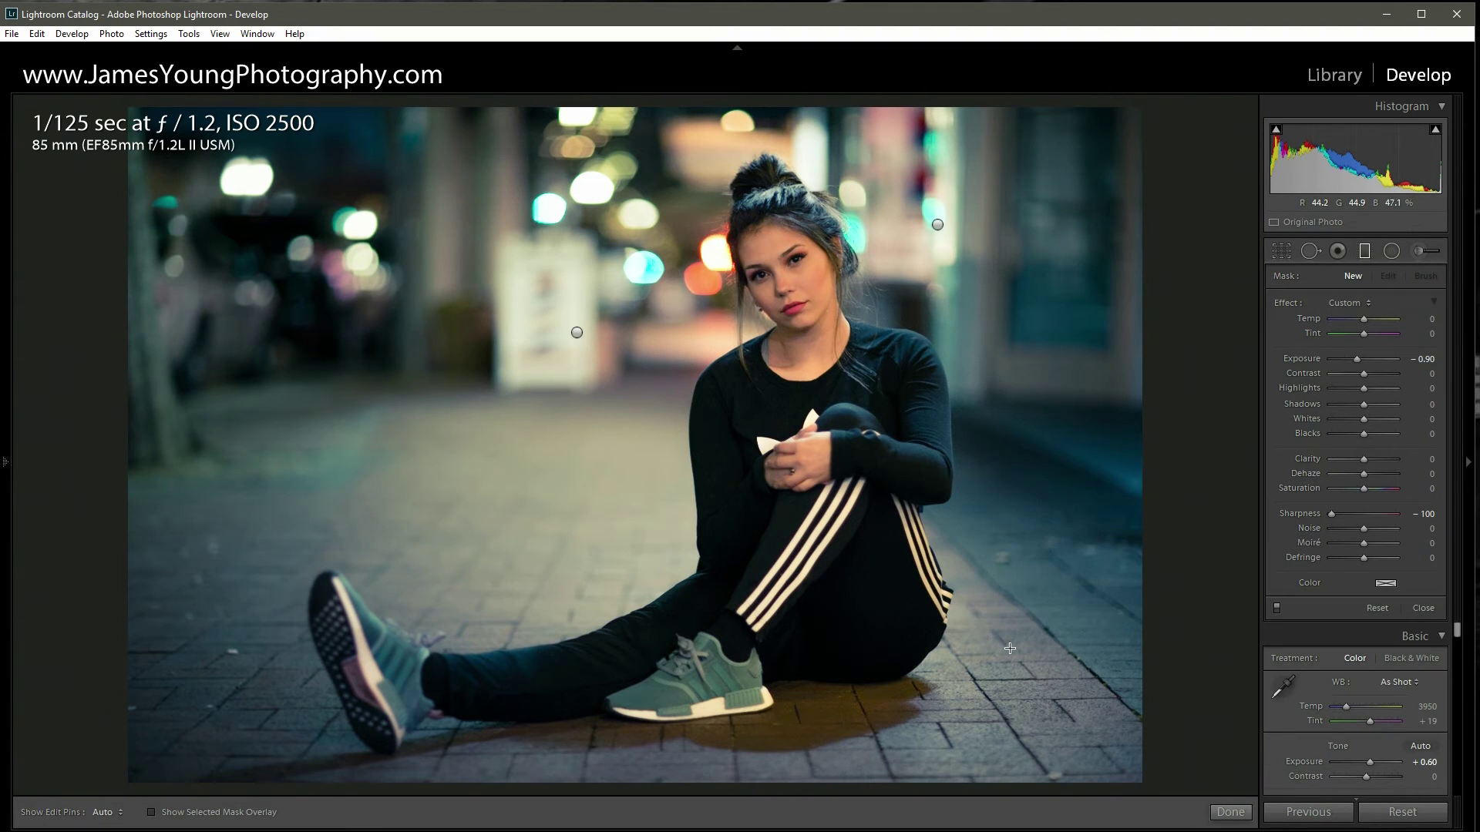
drag(1170, 789, 815, 445)
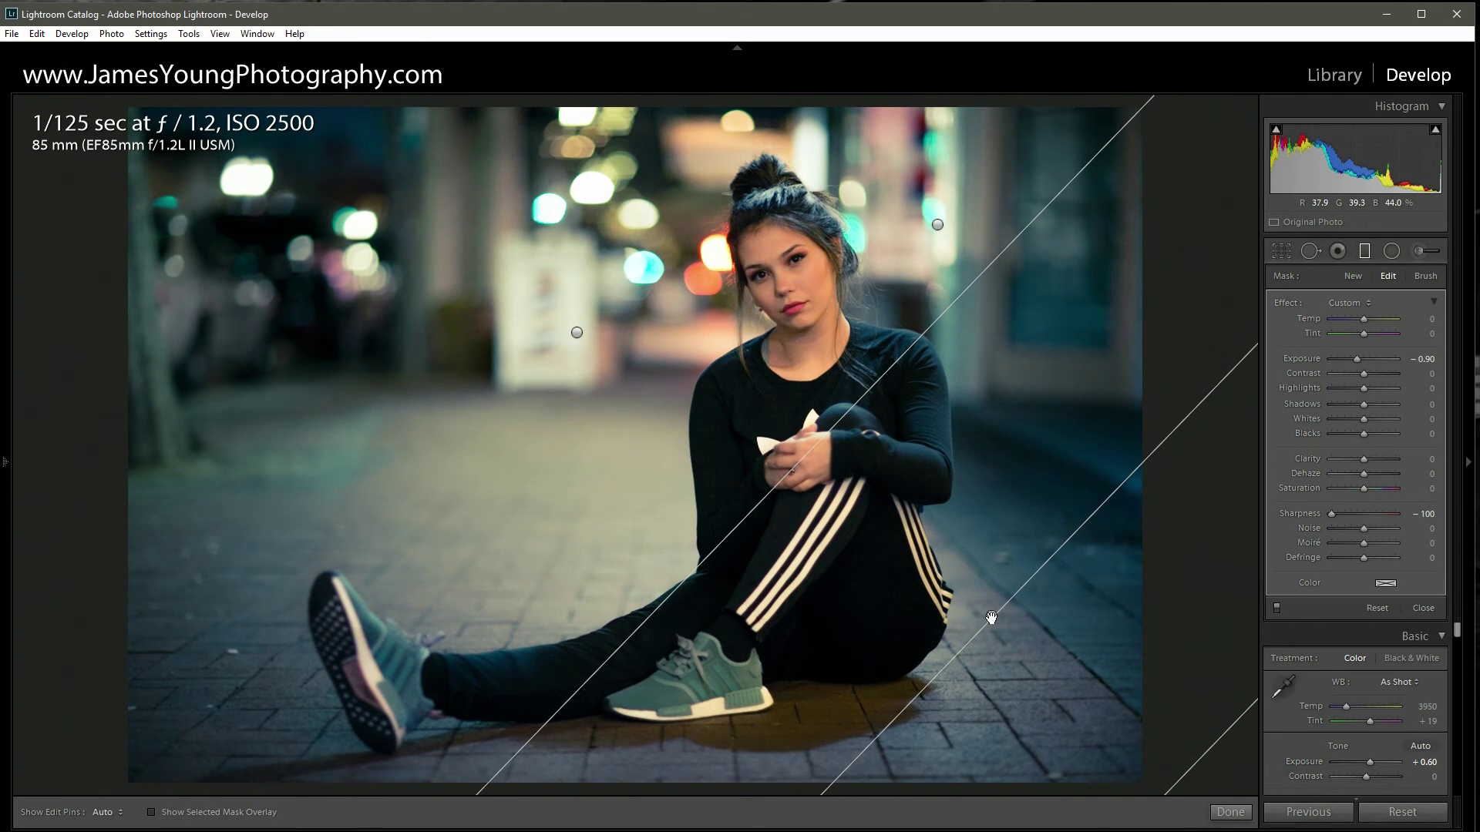
mouse_move(991, 617)
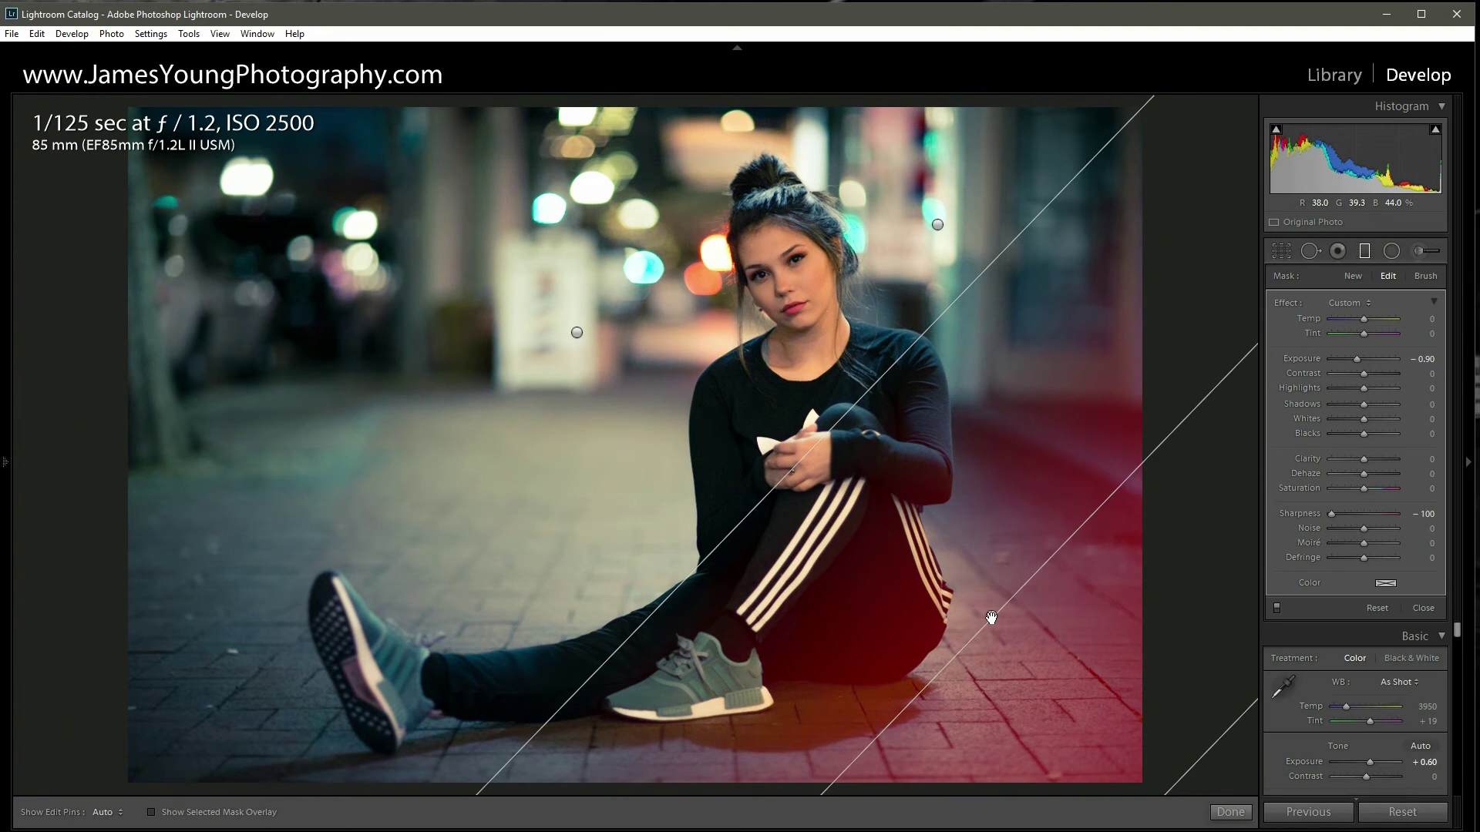
Compare the photo with and without all the graduated filters, and close the graduated filter tool.
click(1278, 606)
click(1277, 608)
click(1277, 608)
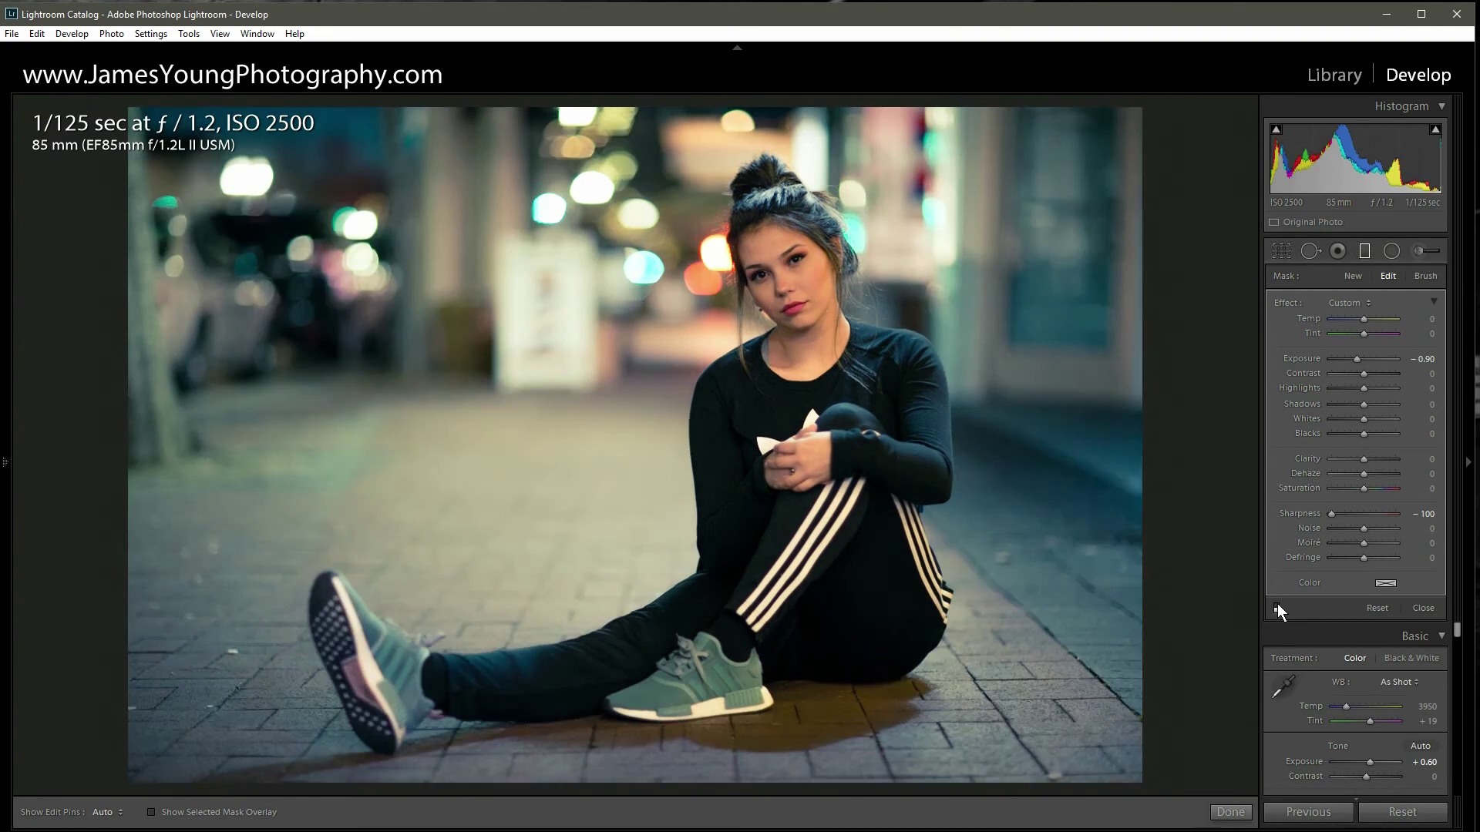
click(1277, 608)
click(1277, 608)
click(1277, 608)
click(1277, 607)
click(1277, 608)
click(1277, 608)
click(1277, 607)
click(1276, 607)
click(1276, 607)
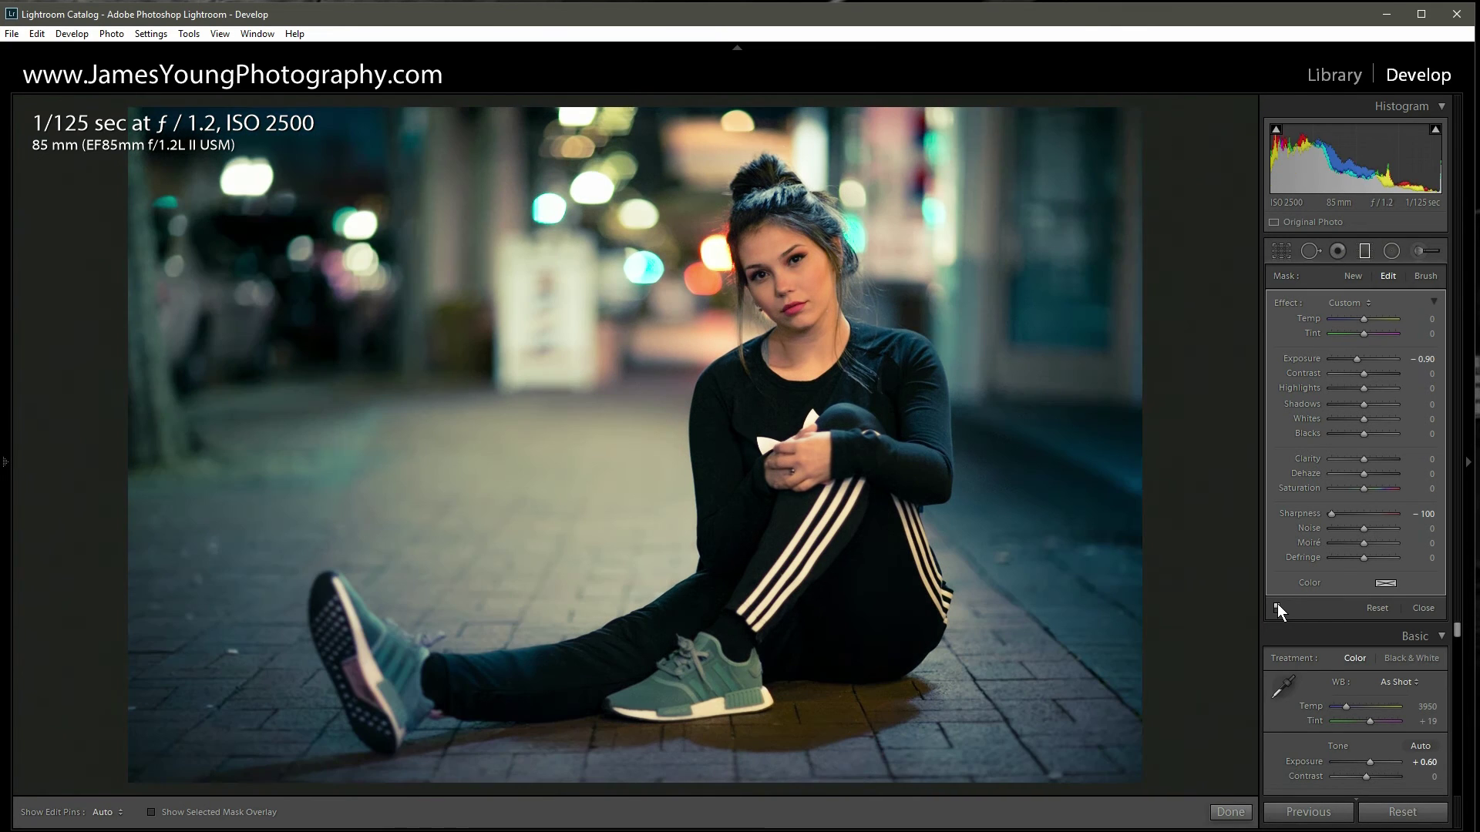
click(1362, 252)
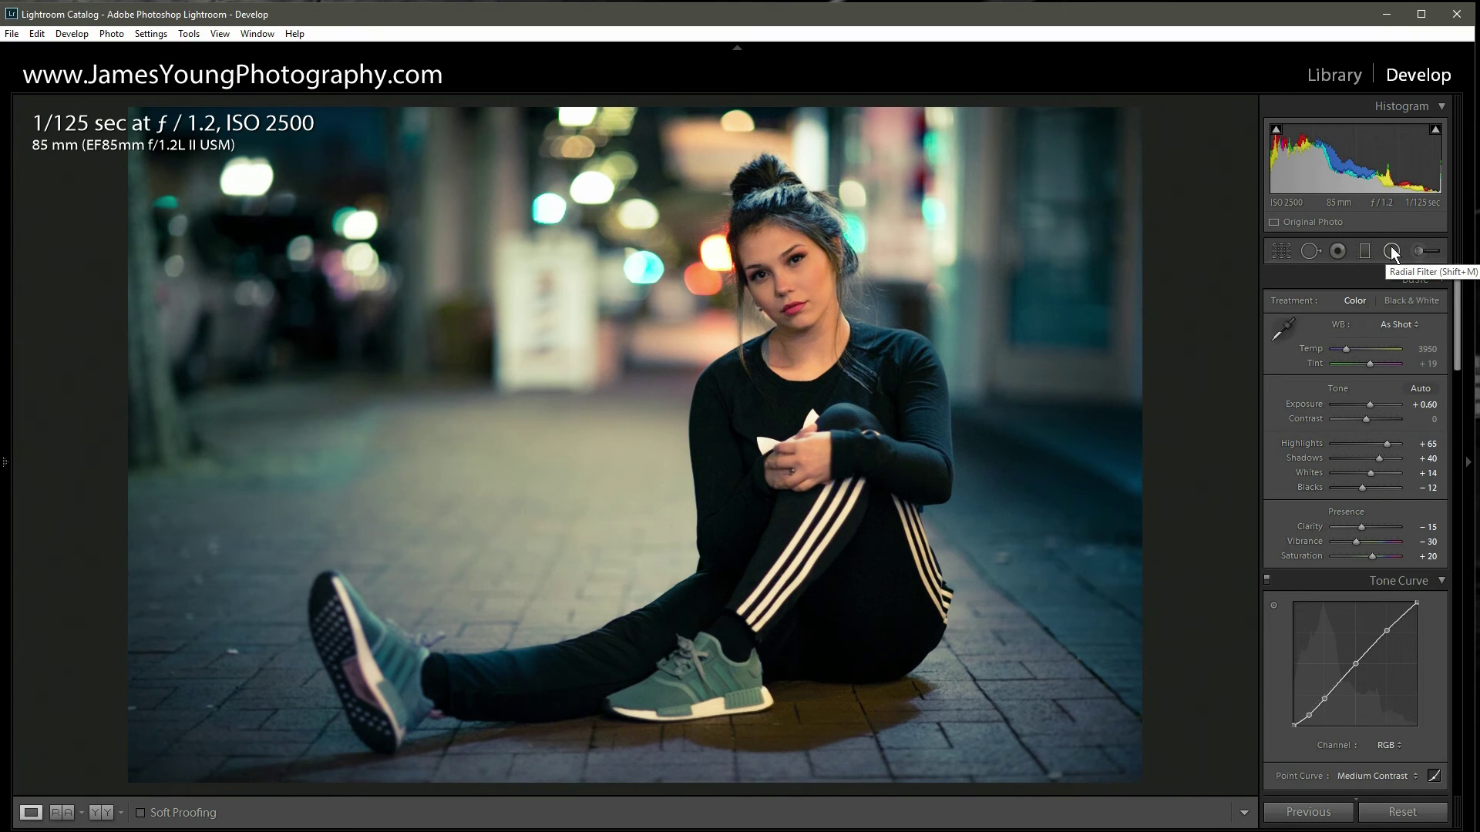
Add a radial filter as a tall ellipse centred on the subject's face, with exposure −0.10, dehaze 26, sharpness −100 and feather 100.
click(1391, 250)
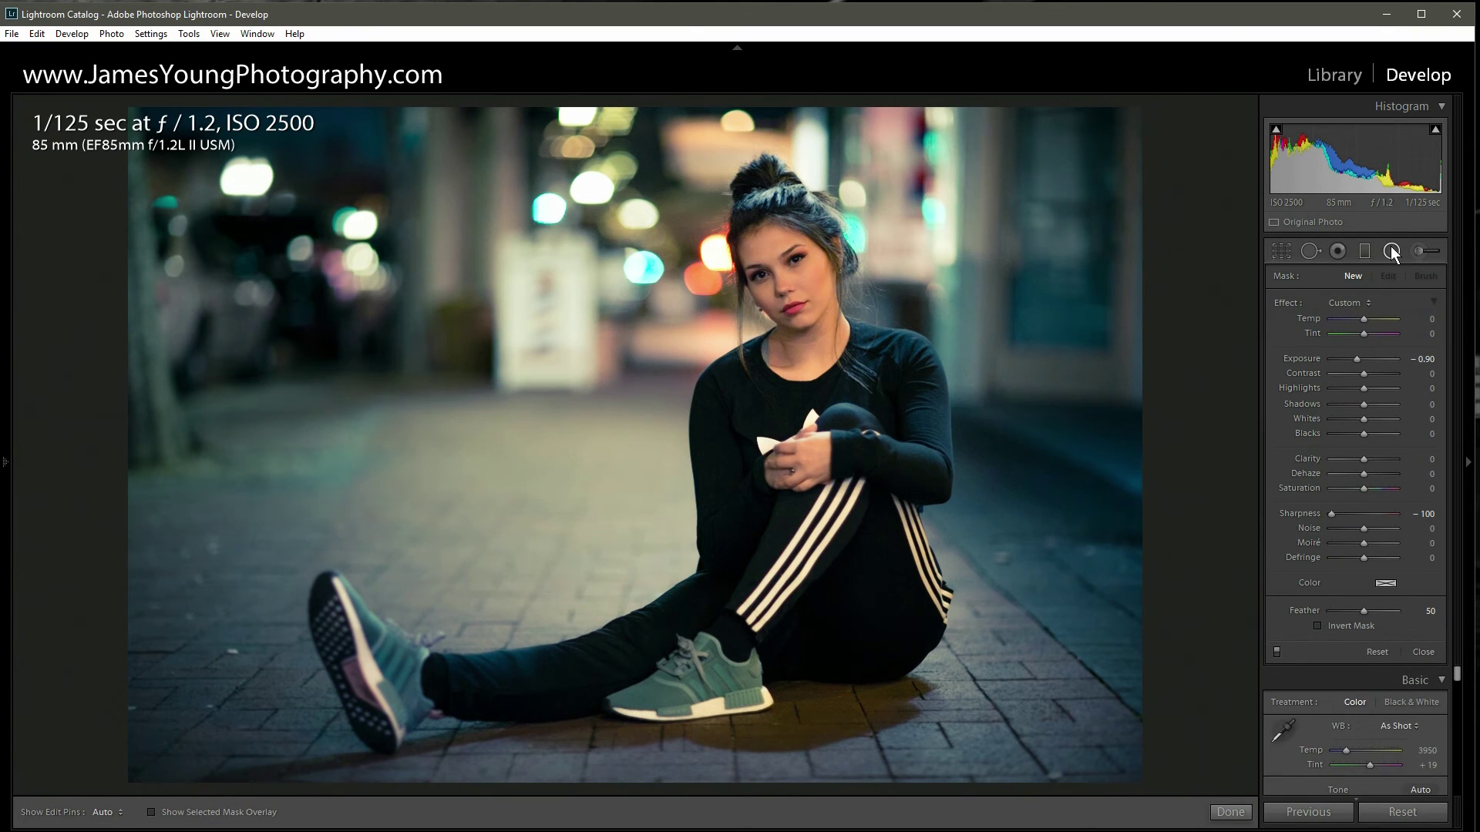
double_click(1288, 305)
scroll(1362, 359, down, 1)
drag(1363, 473, 1370, 473)
drag(1346, 512, 1318, 514)
drag(1364, 610, 1381, 611)
mouse_move(777, 260)
mouse_down()
mouse_move(811, 350)
mouse_move(867, 421)
mouse_move(785, 269)
mouse_up()
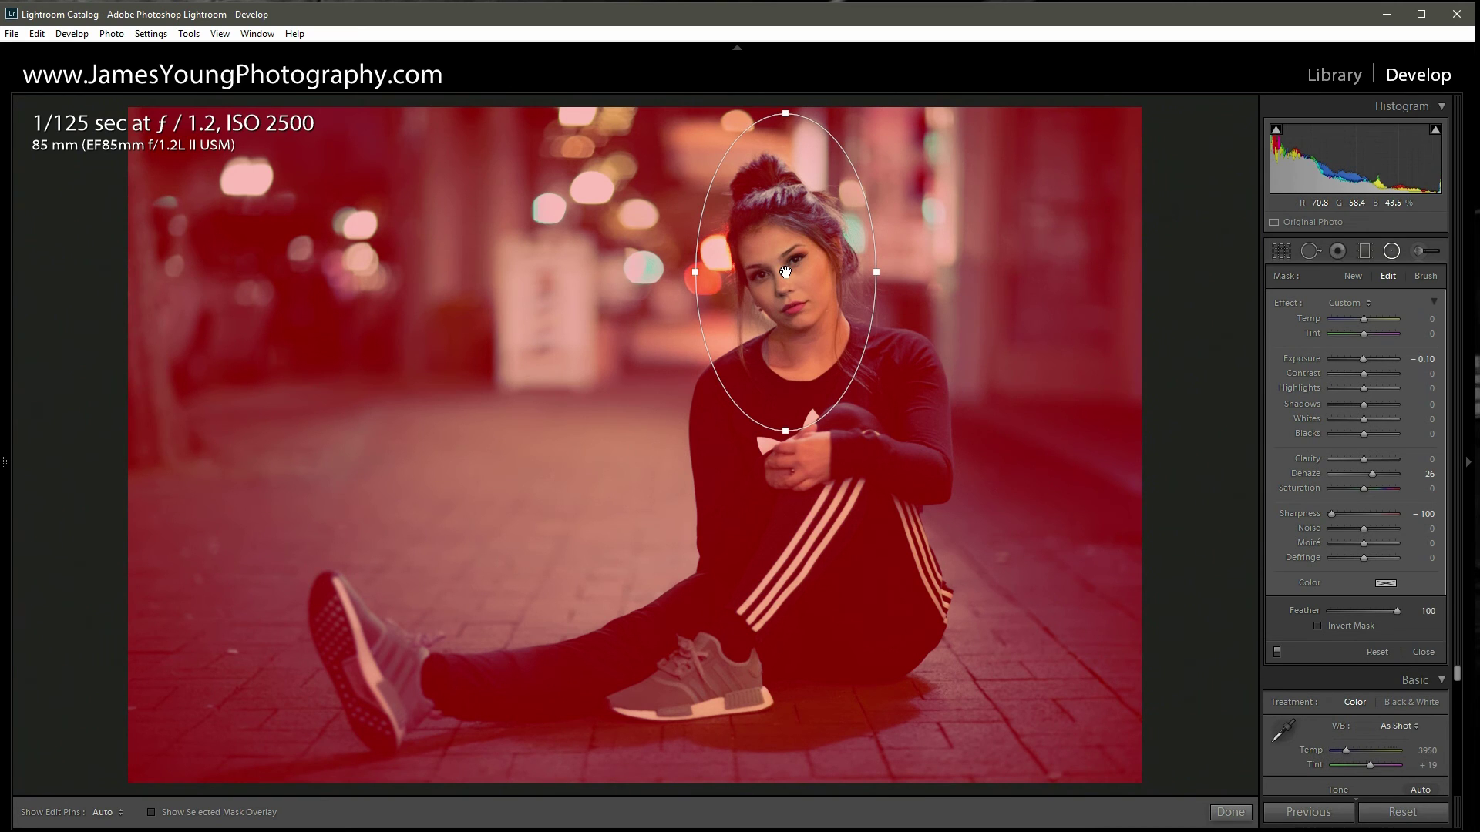
drag(786, 272, 783, 277)
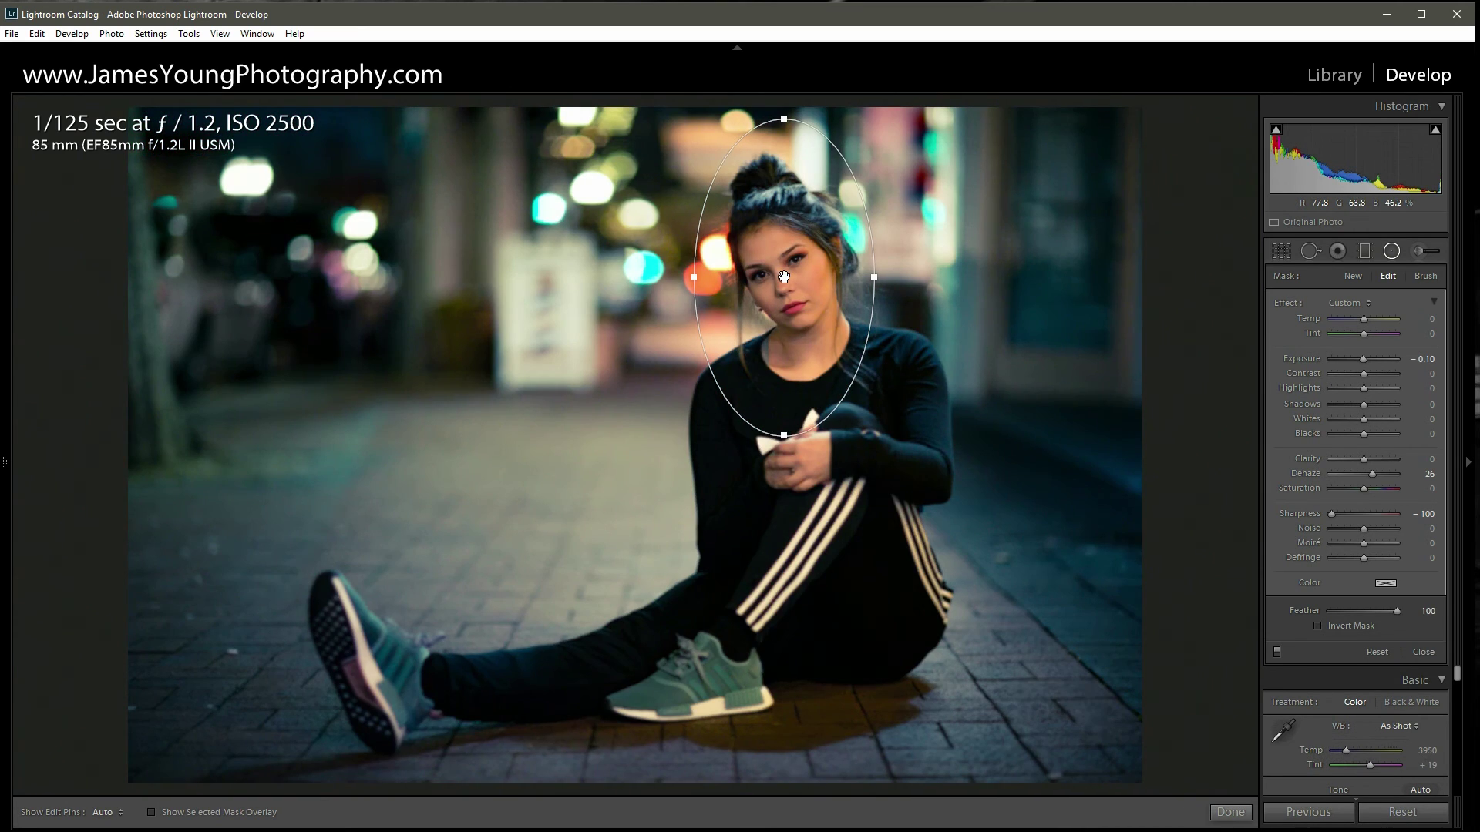
mouse_move(784, 277)
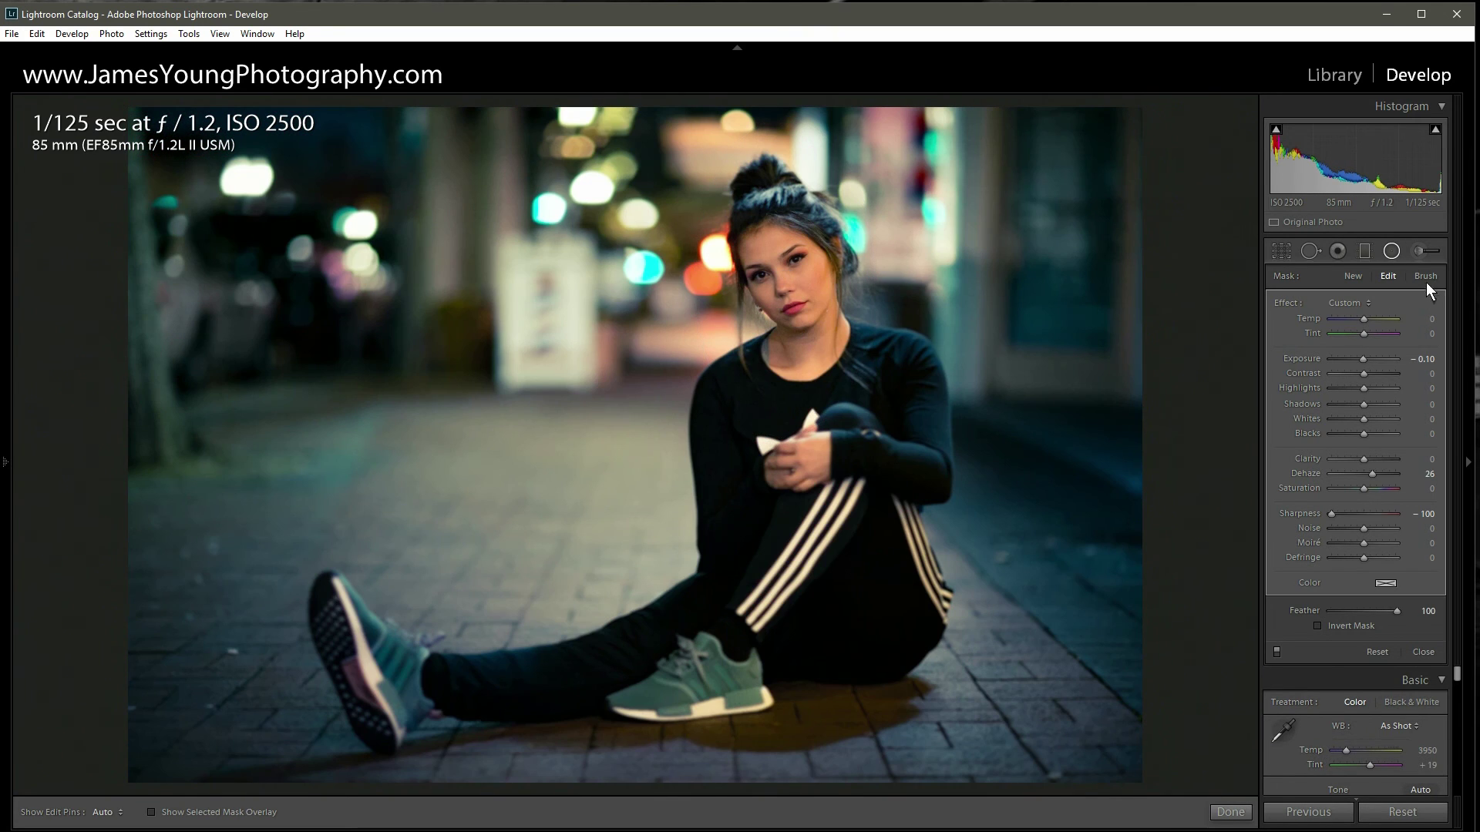
Erase the radial filter's effect from the subject's face with a size 11 brush.
click(1425, 276)
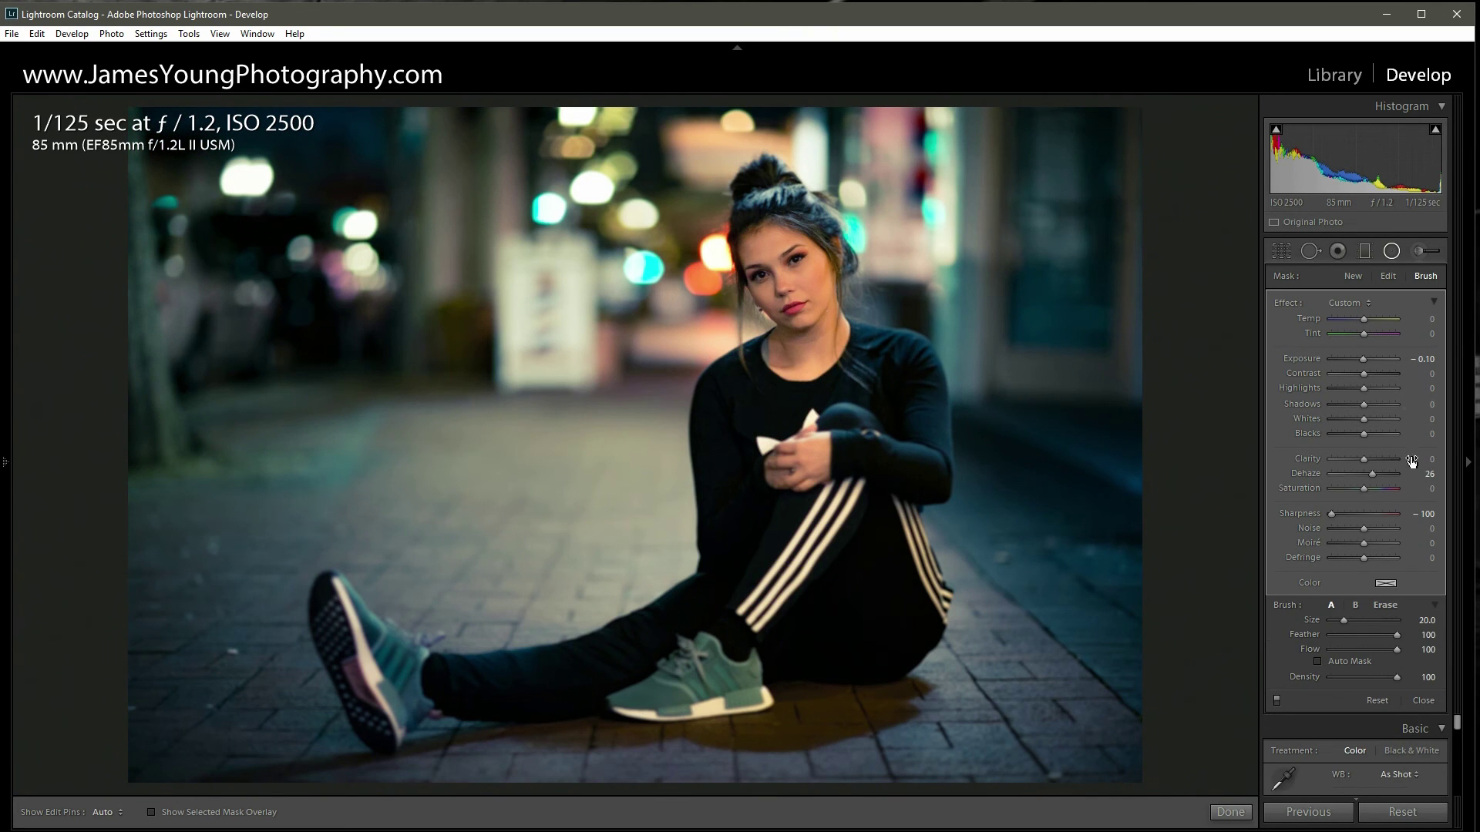
click(1385, 605)
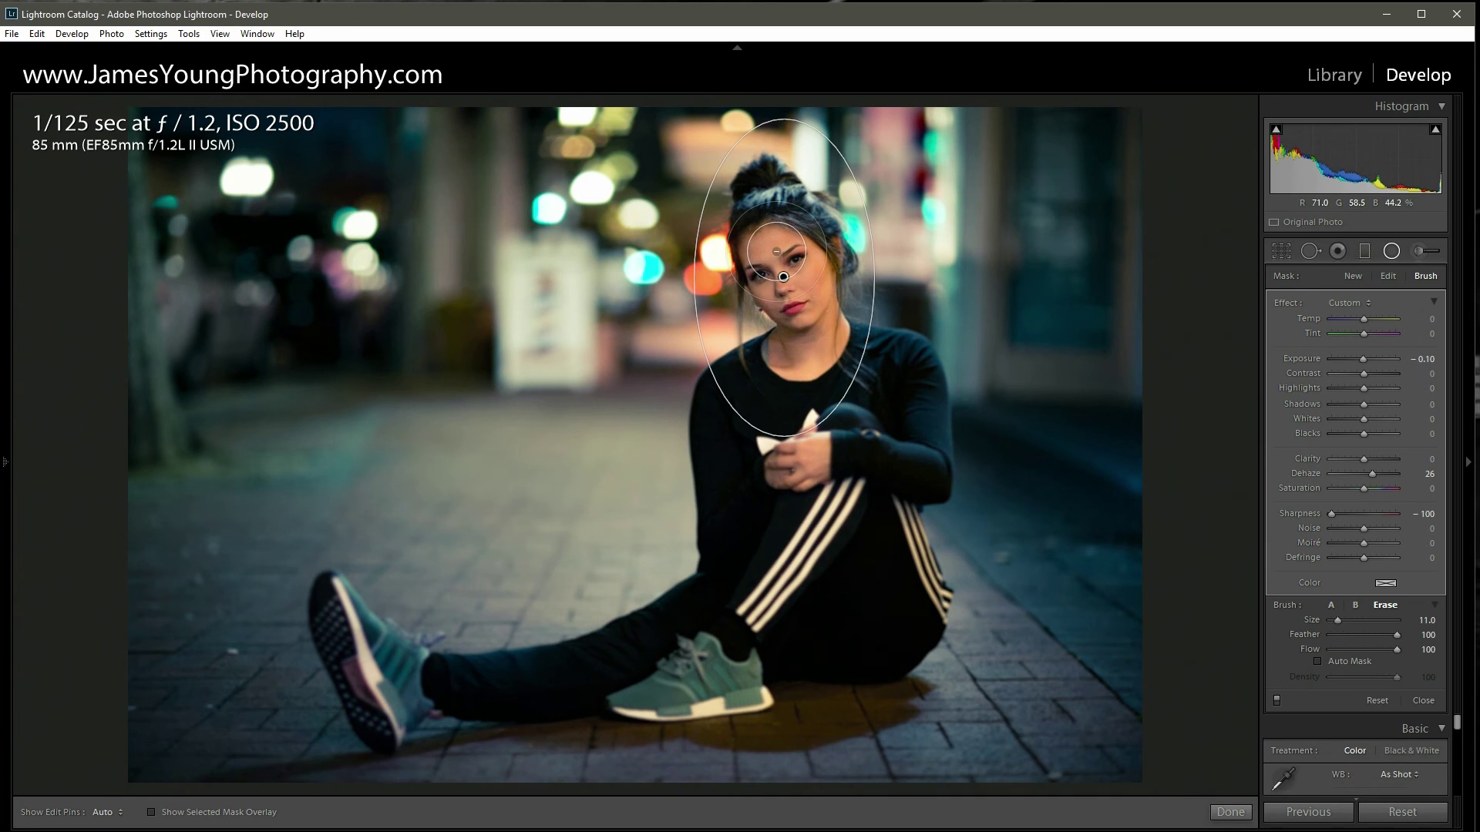
key(h)
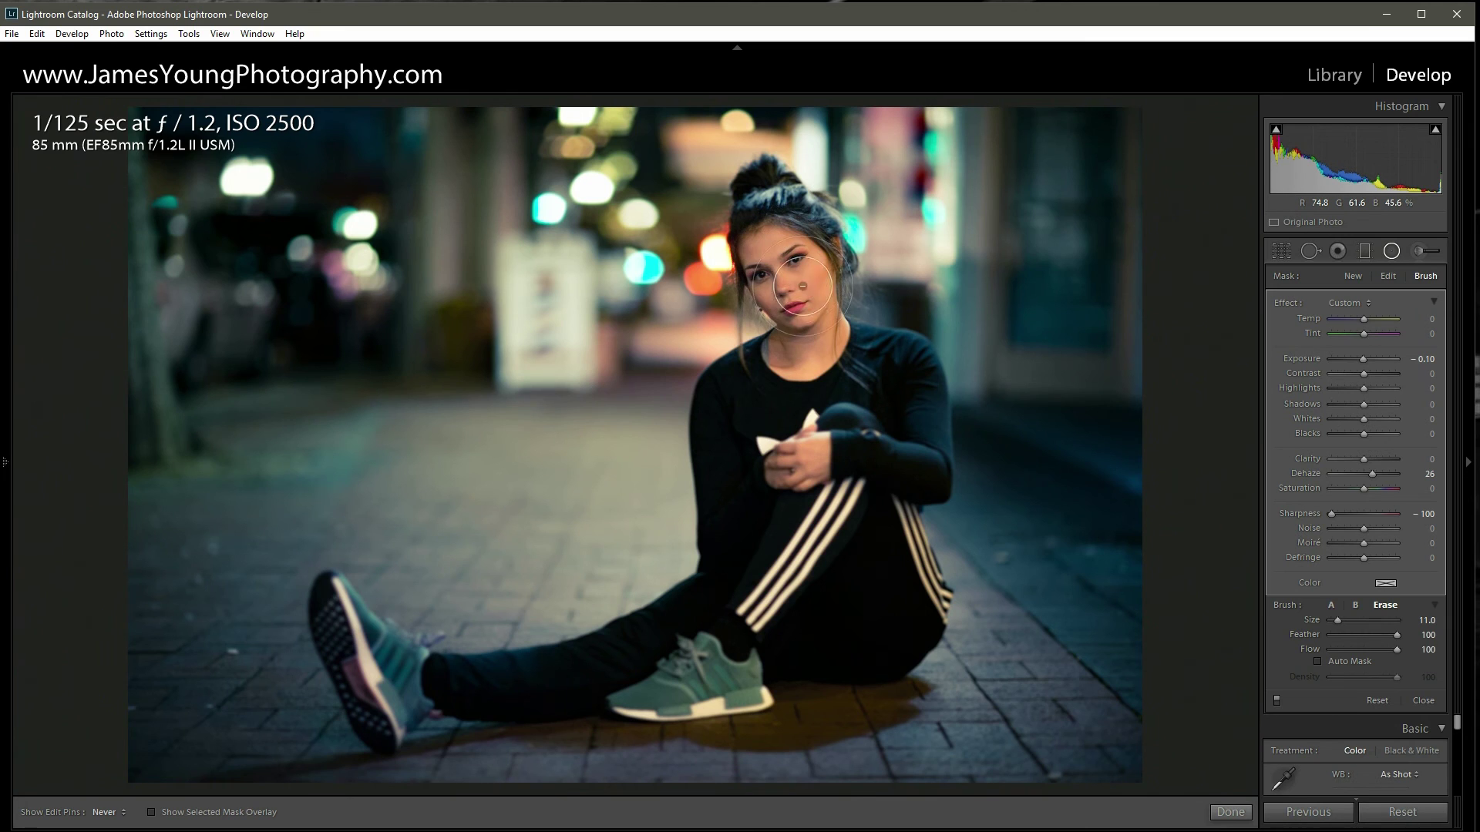
key(h)
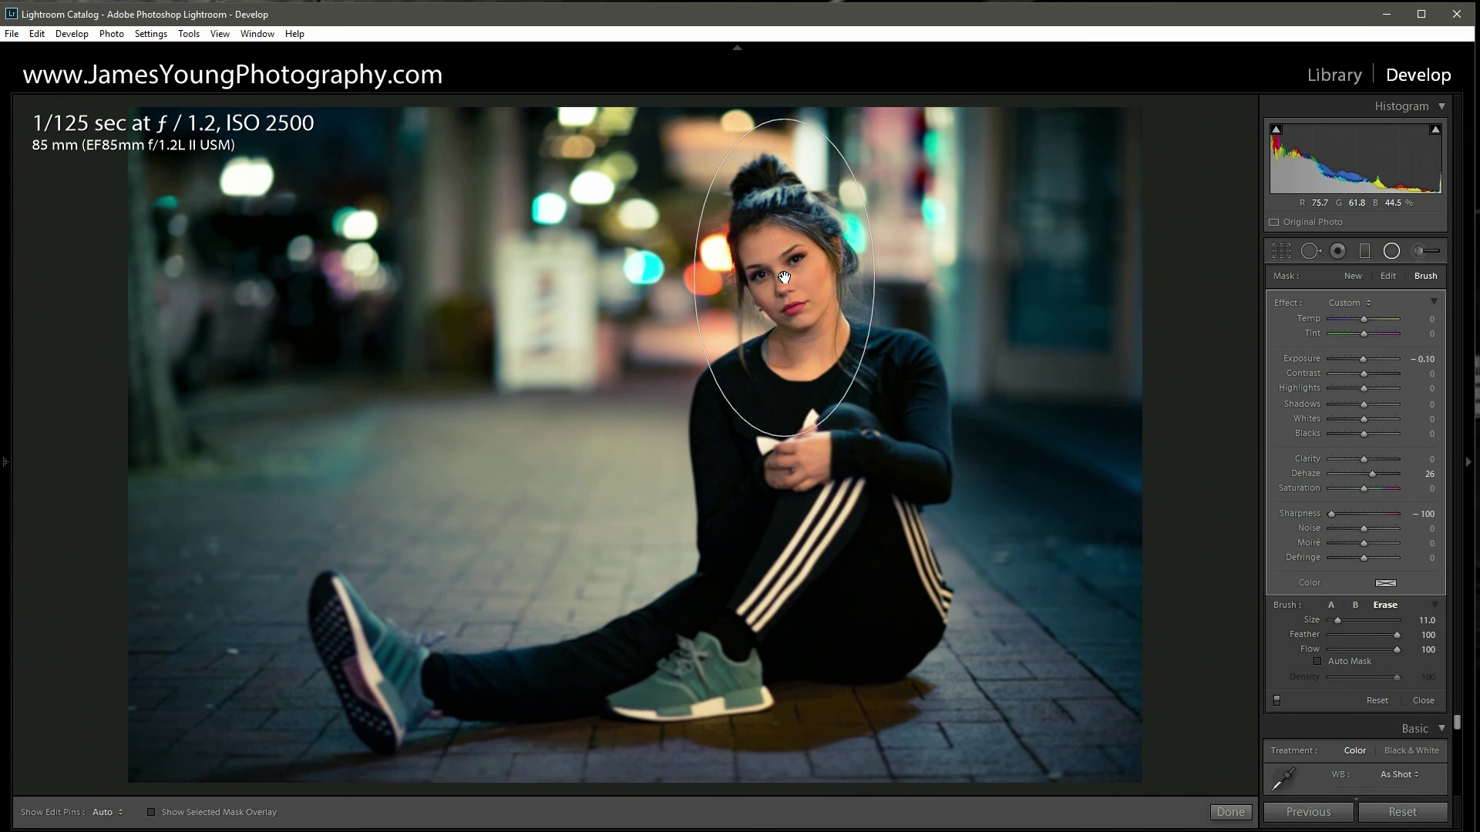
mouse_move(784, 278)
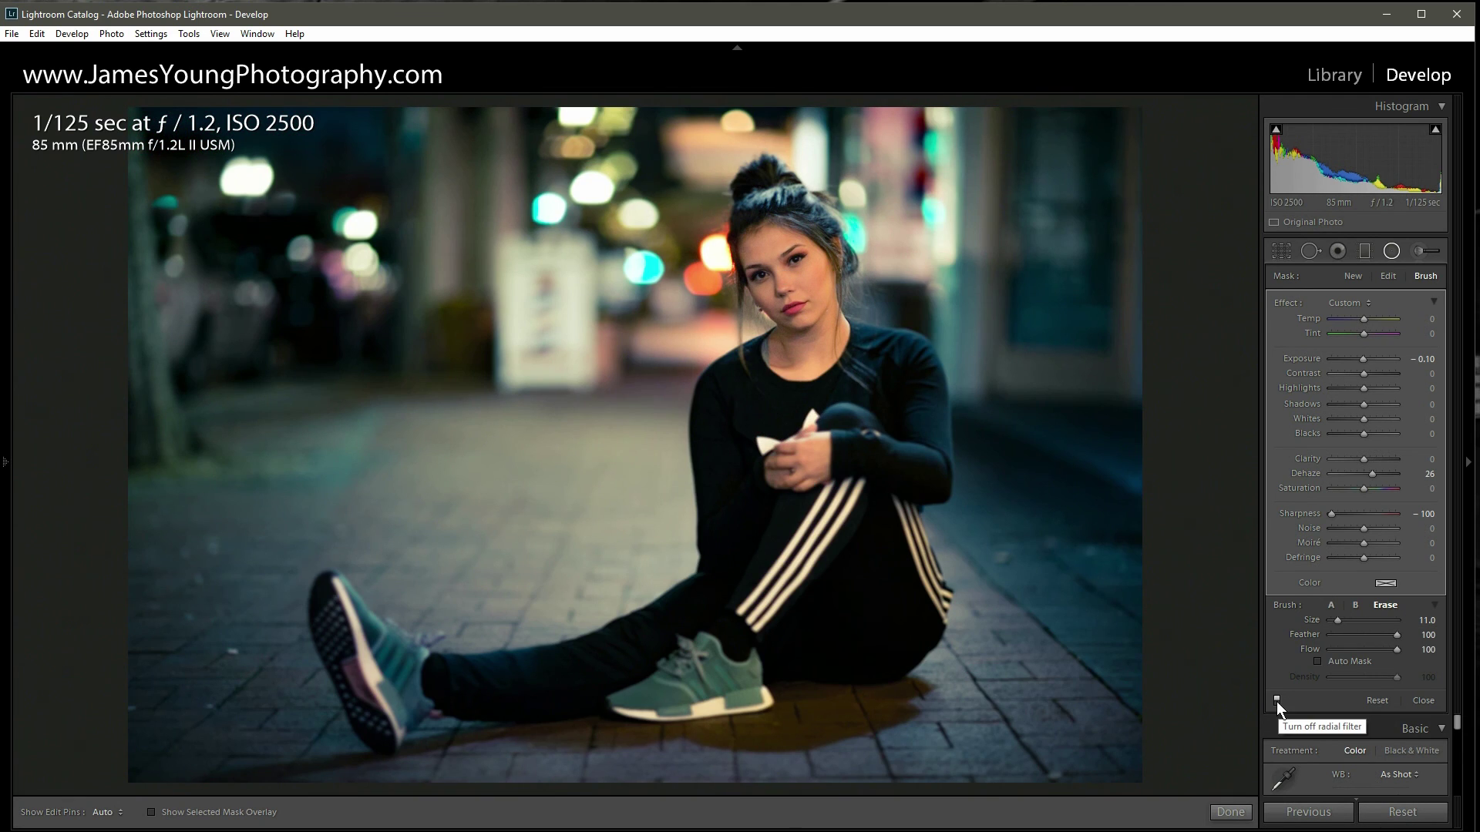
Compare the photo with and without the radial filter.
click(1276, 700)
click(1276, 700)
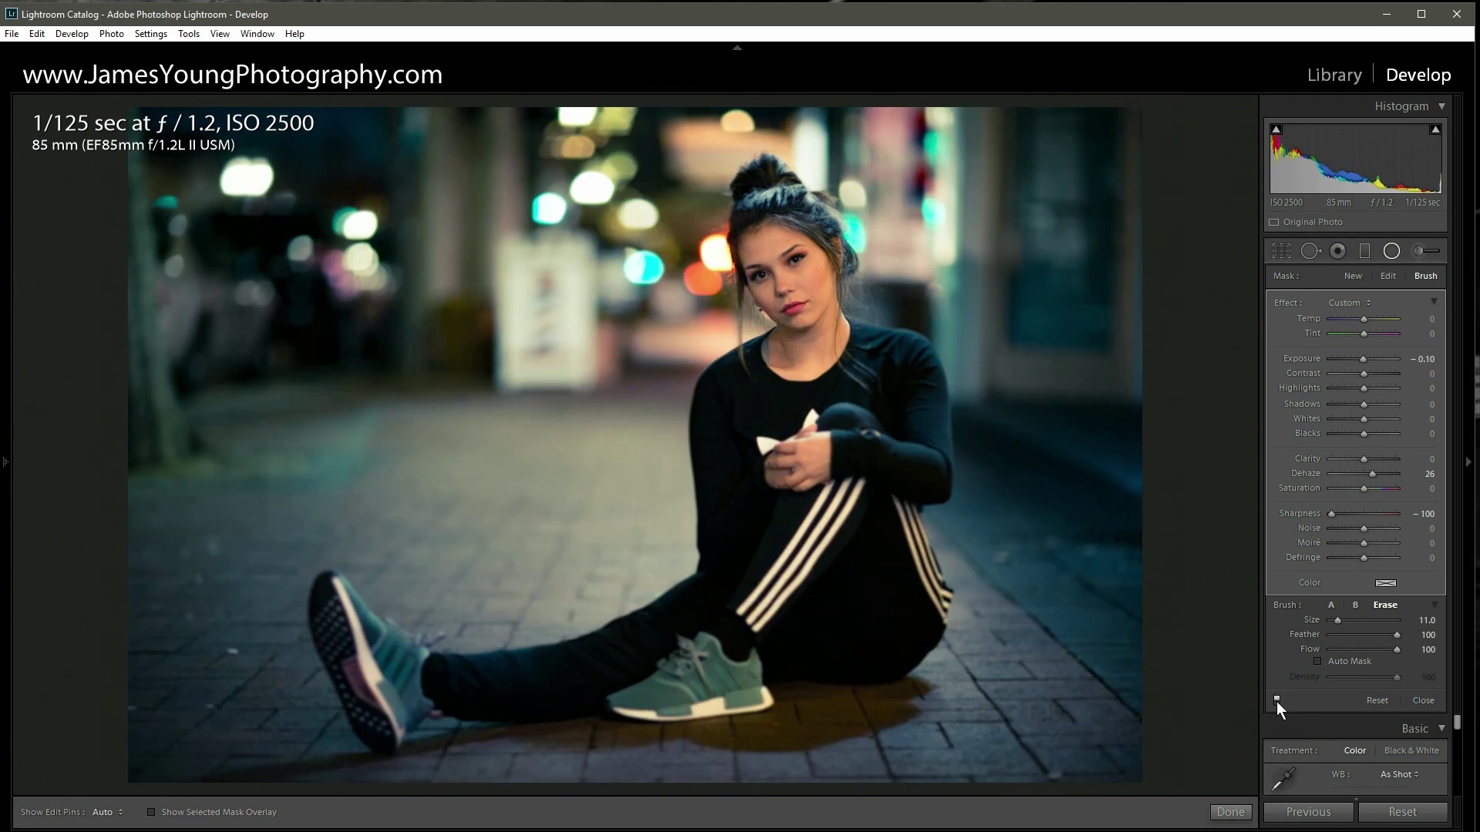
click(1276, 699)
click(1276, 699)
click(1276, 699)
click(1276, 700)
click(1276, 699)
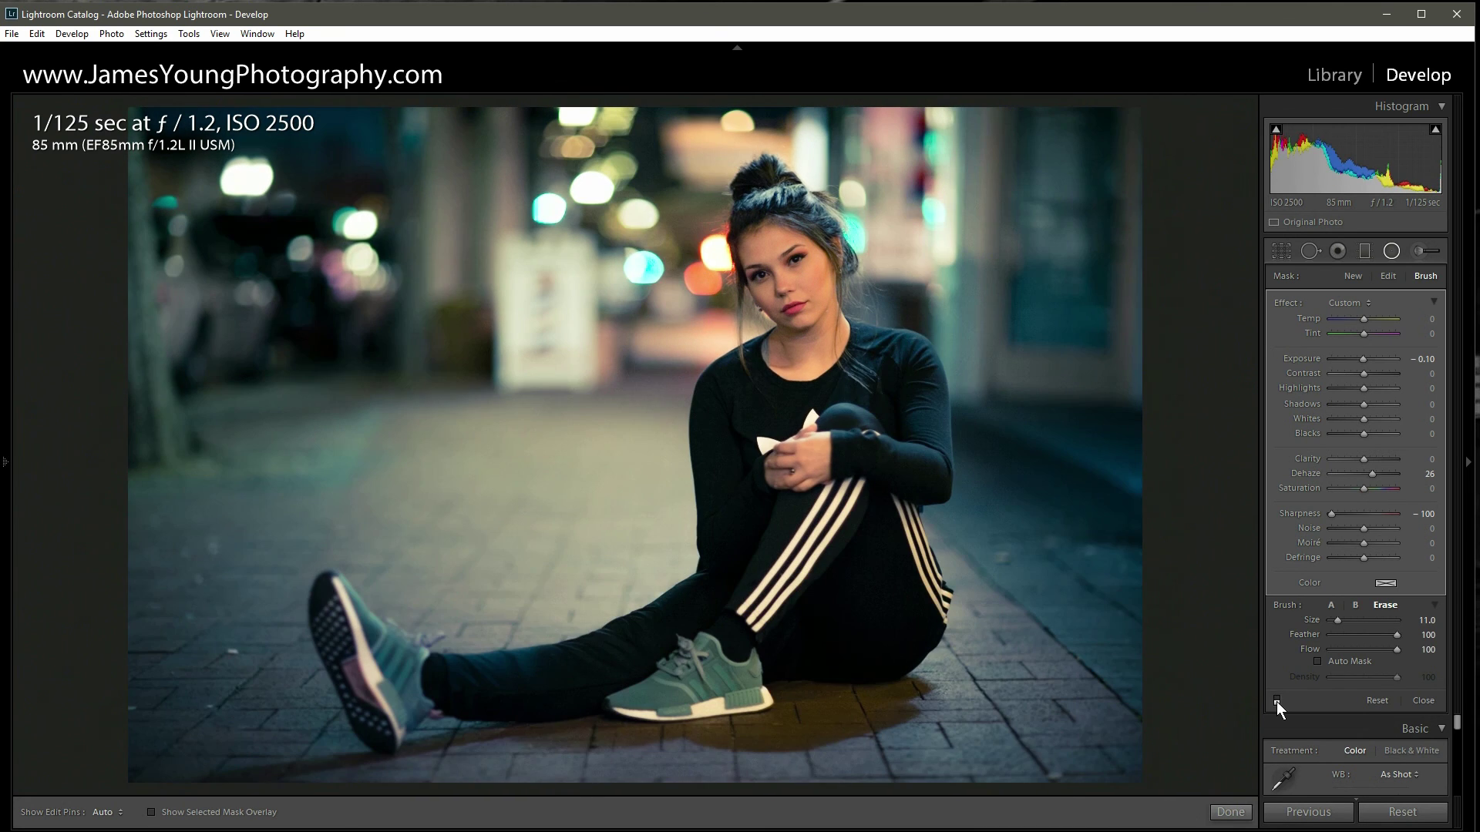
click(1276, 700)
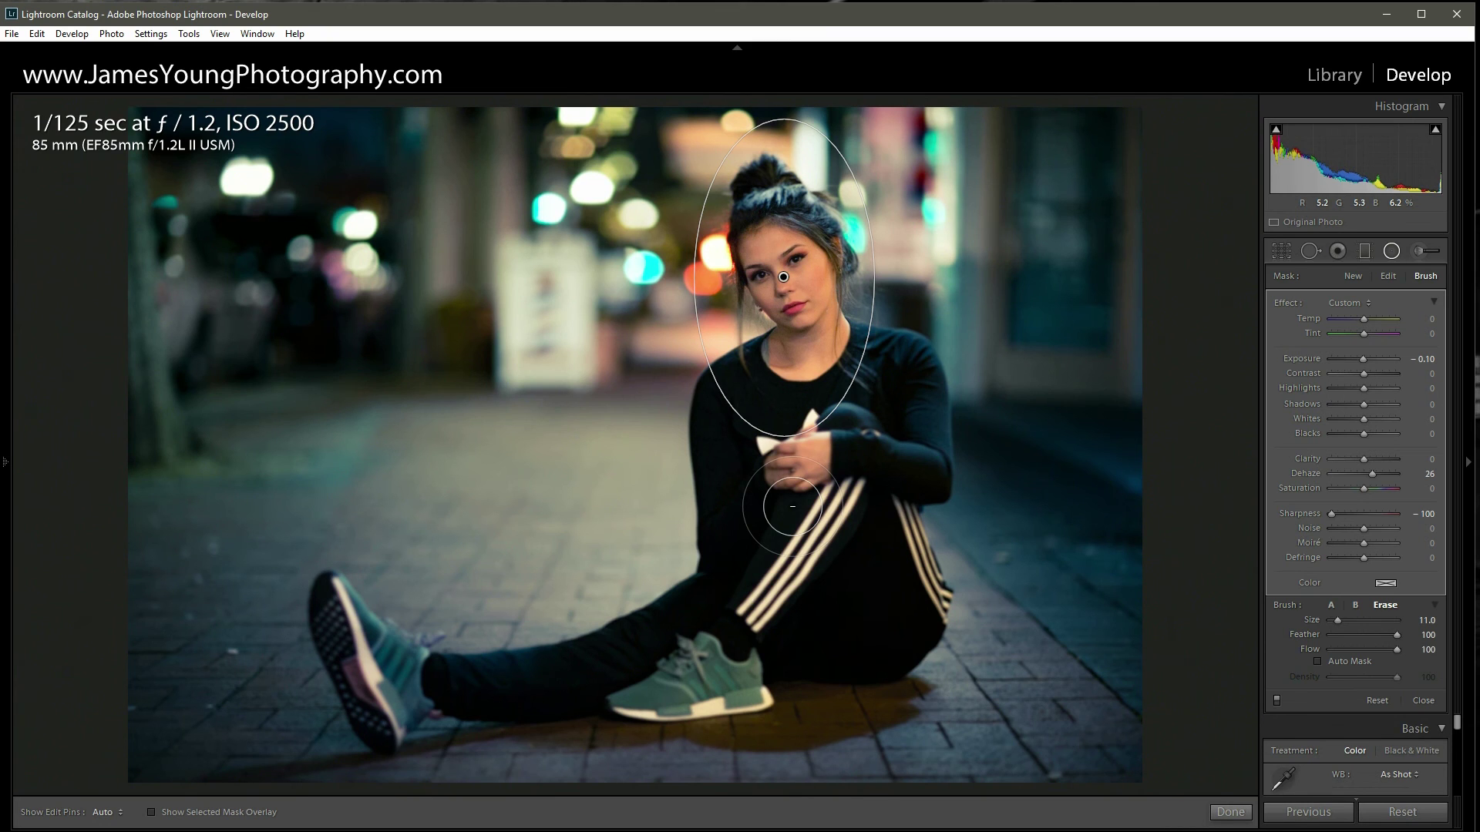
Close the radial filter tool and compare the edited photo with the original.
click(1391, 252)
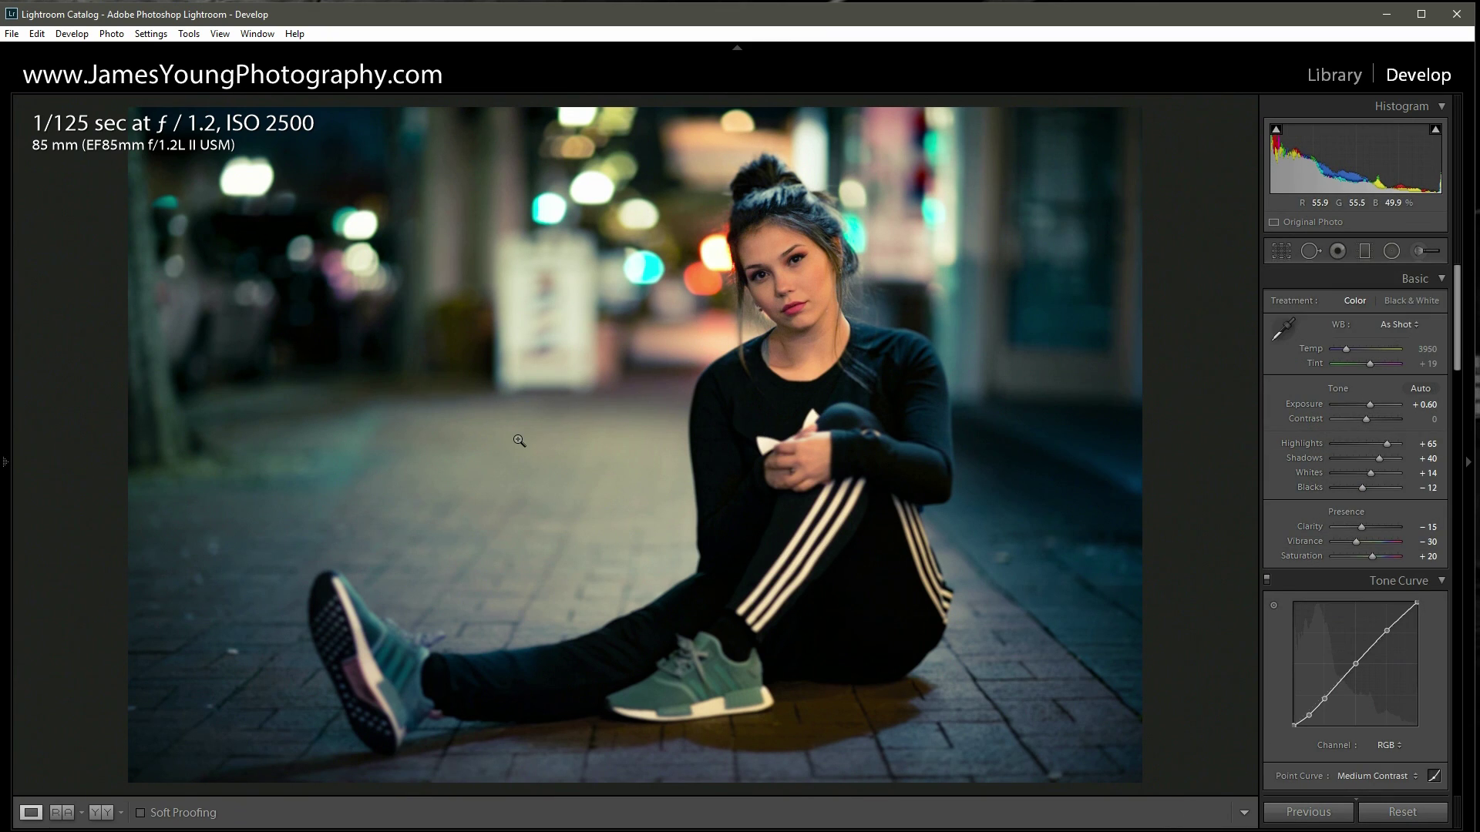
key(backslash)
key(backslash)
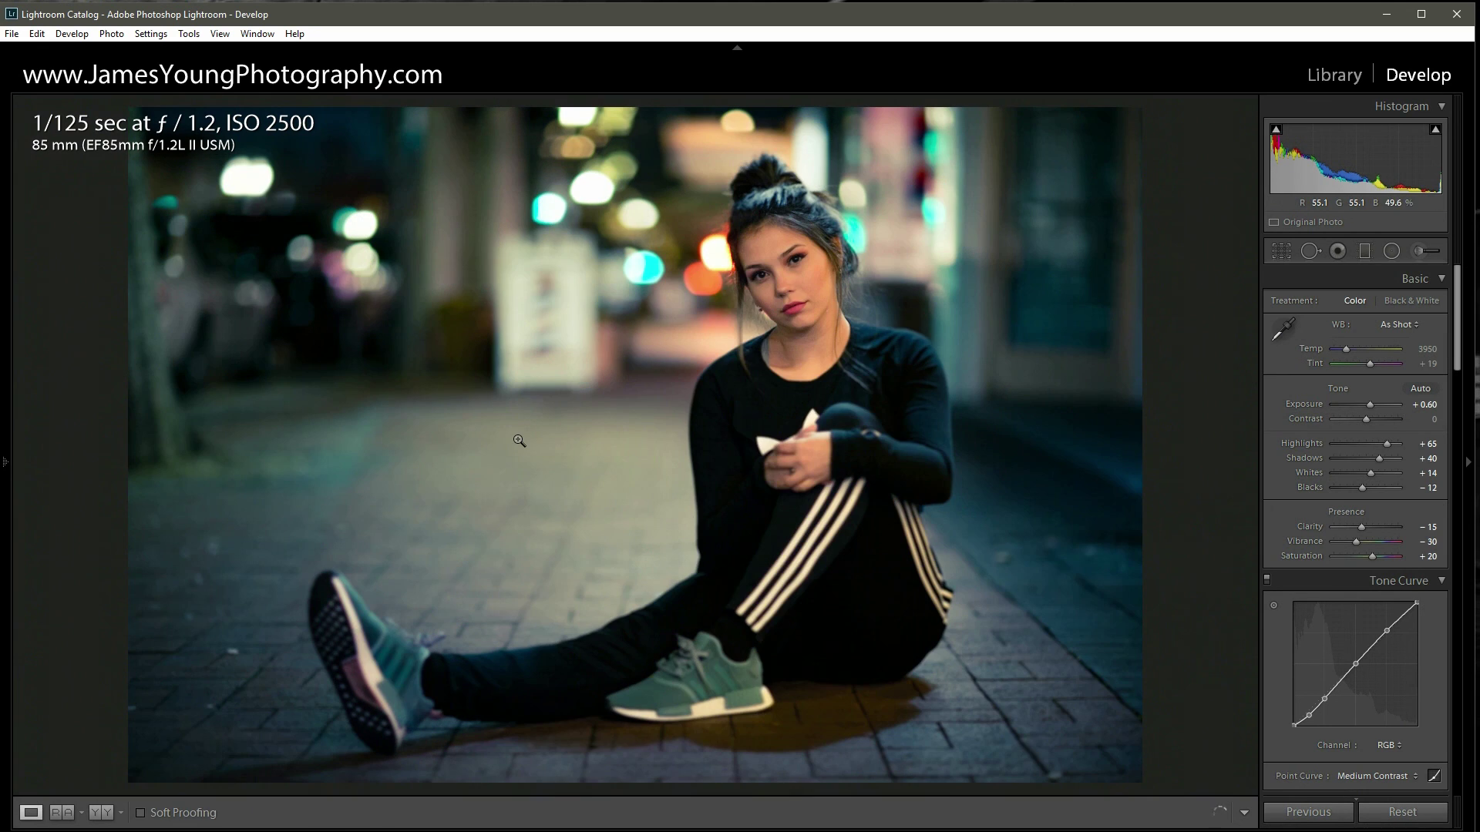